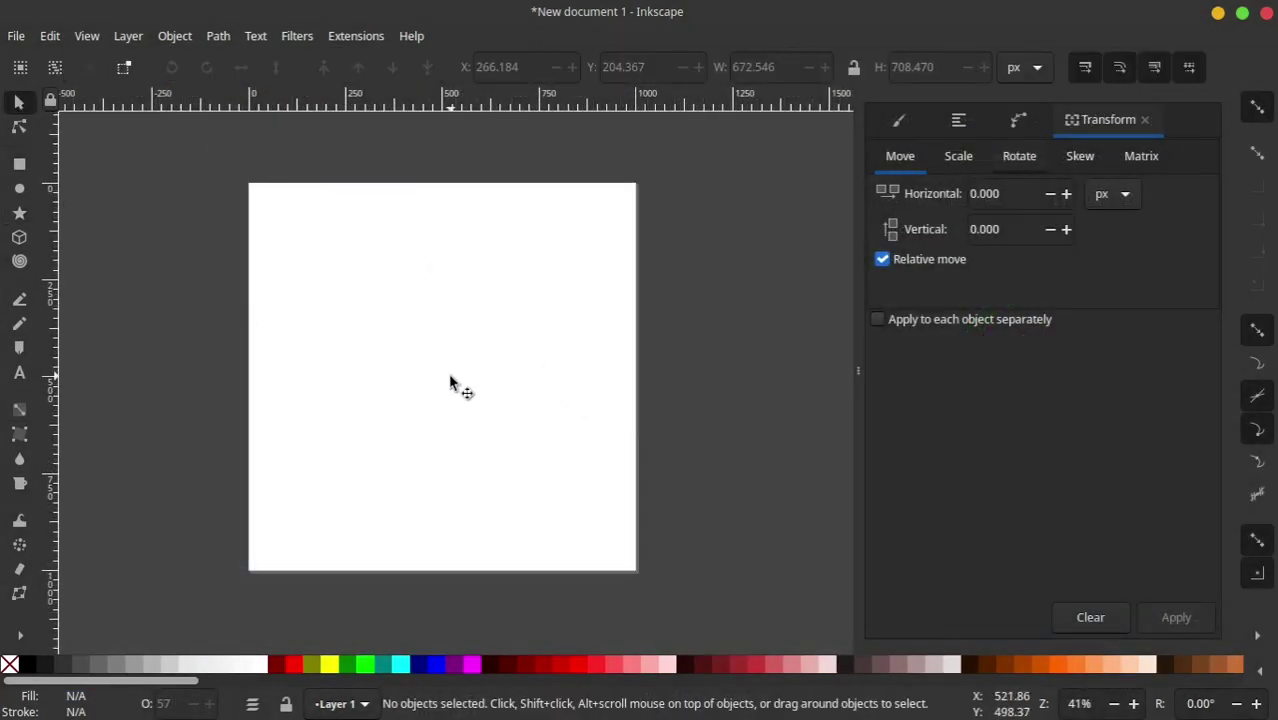
Draw a green three-corner polygon triangle and drag it to the page centre
left_click(19, 214)
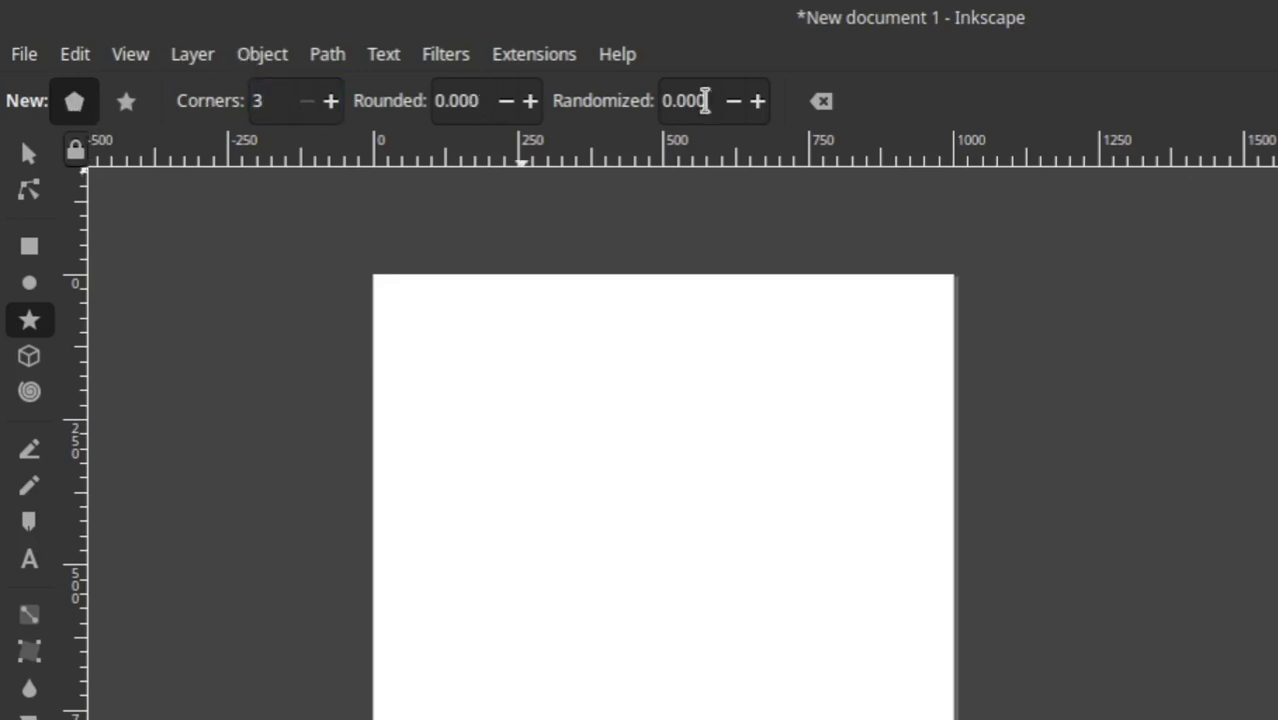
left_click_drag(661, 623, 644, 607)
left_click_drag(427, 430, 425, 312)
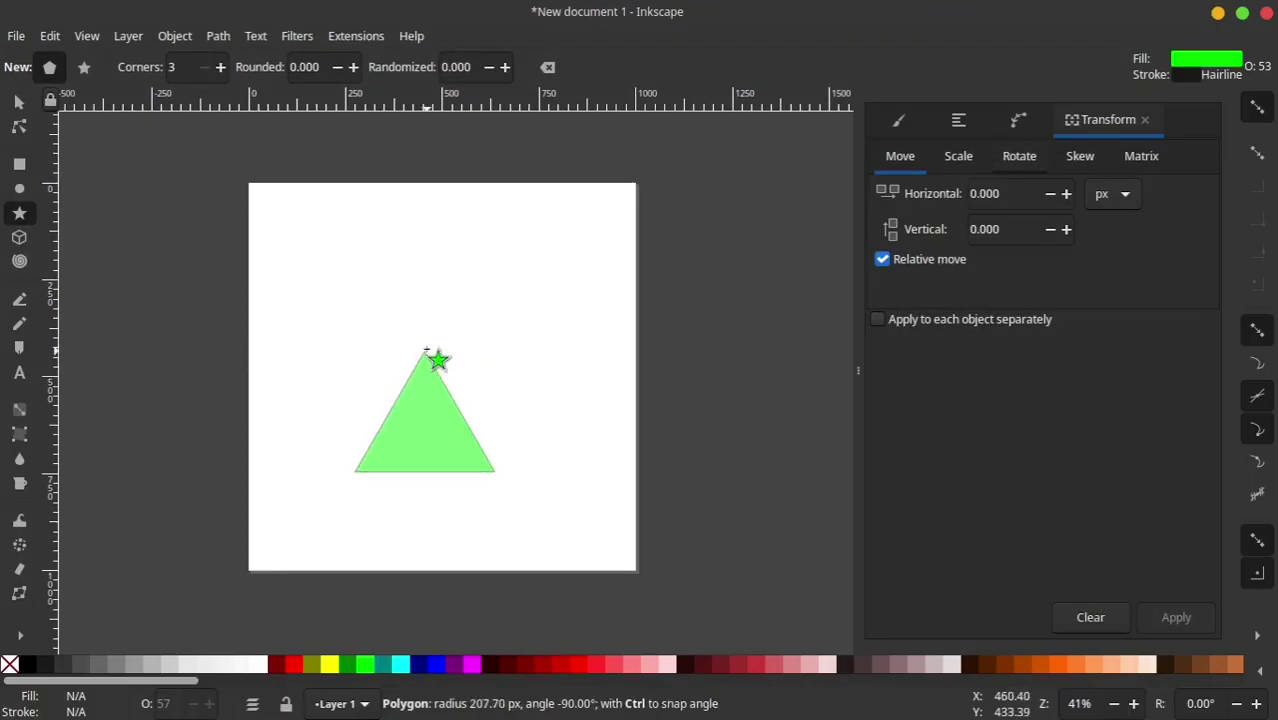
left_click(18, 102)
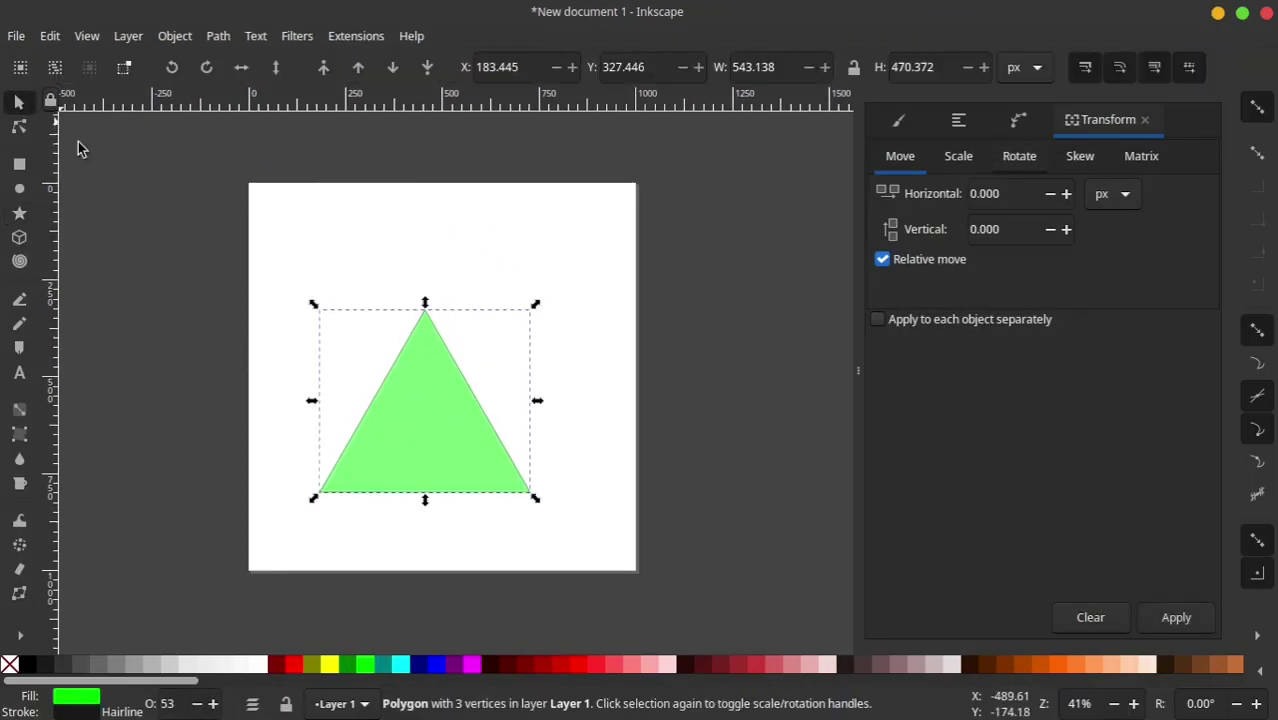
left_click_drag(438, 436, 455, 382)
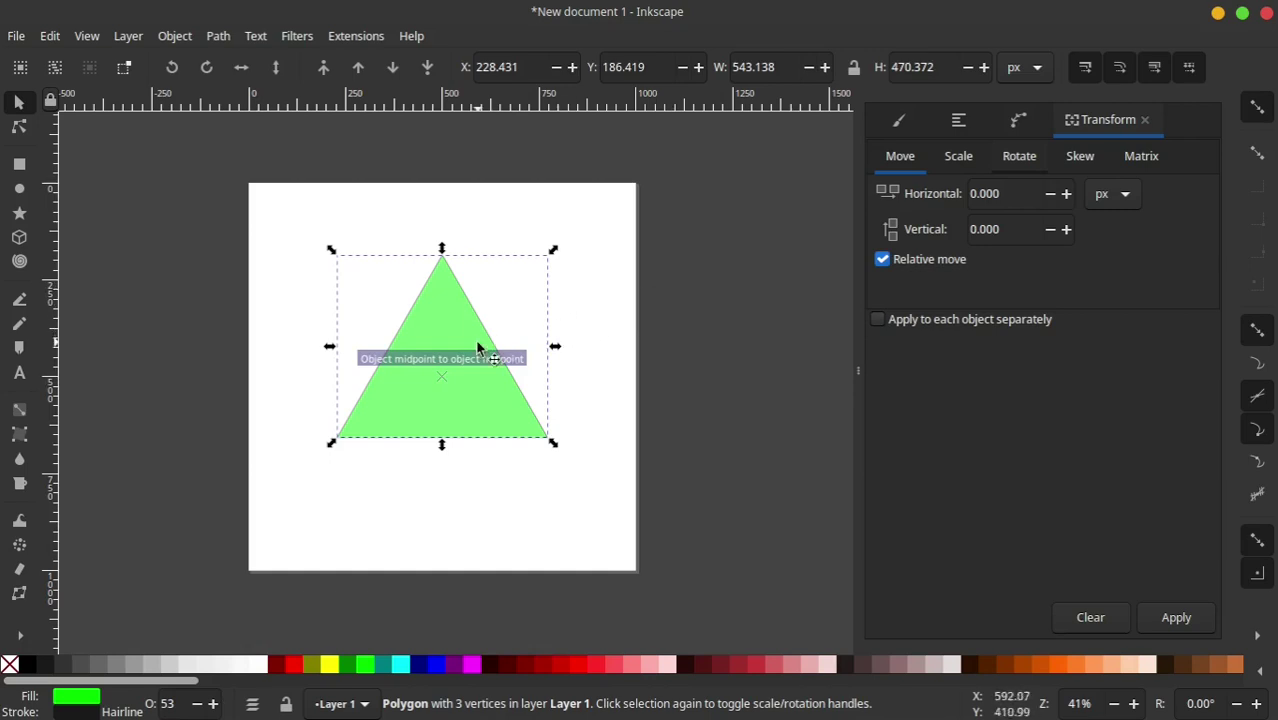
Duplicate the triangle, flip the copy vertically, move it down and enlarge it
right_click(445, 374)
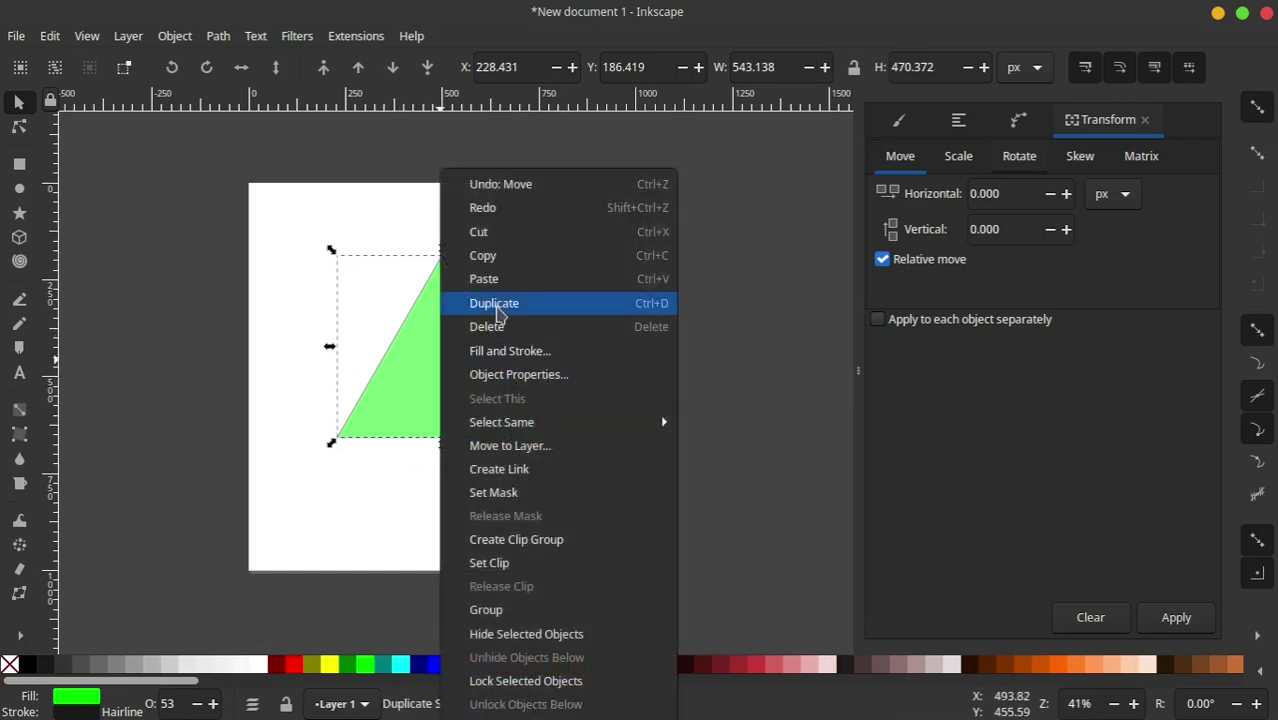
left_click(528, 303)
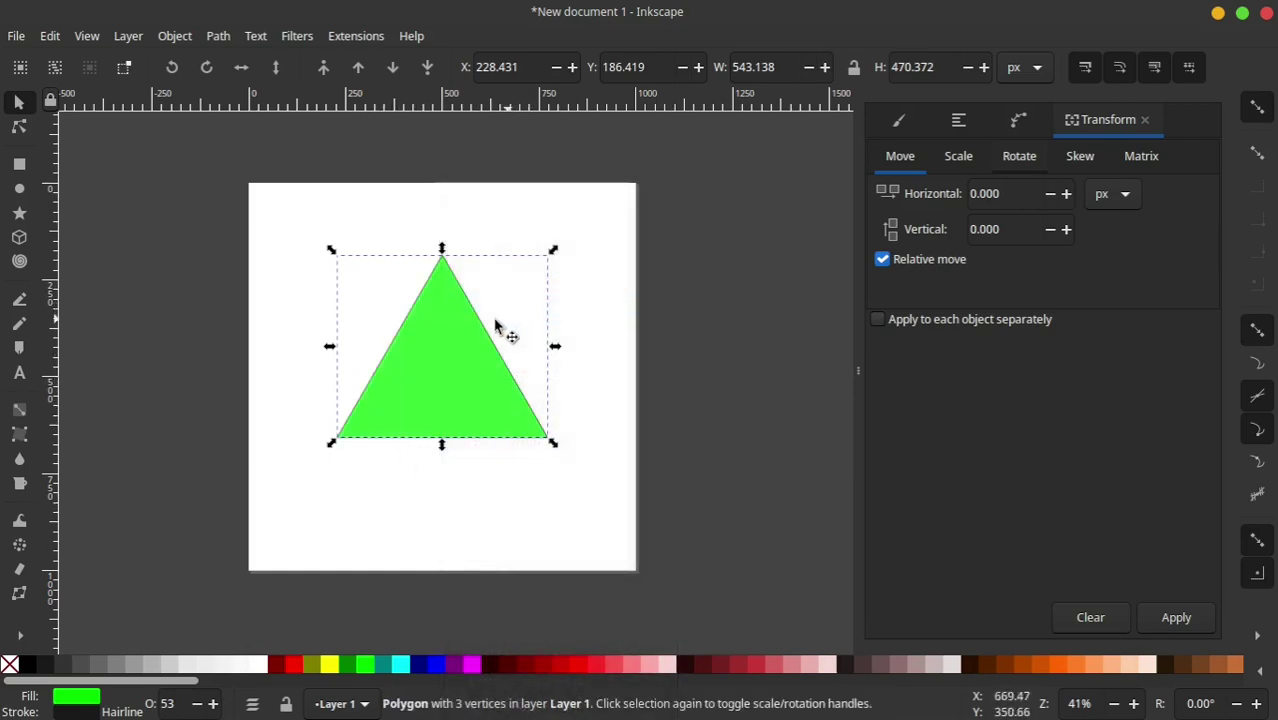
left_click(276, 67)
left_click_drag(496, 294, 491, 368)
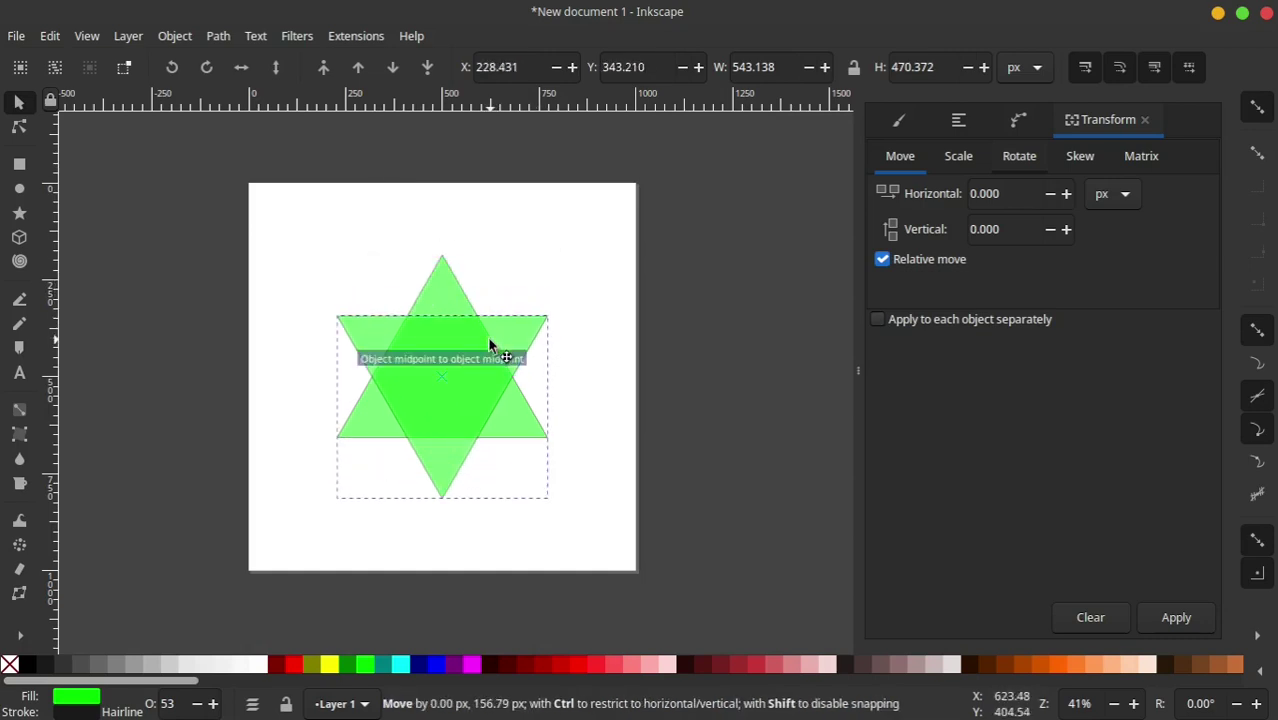
left_click_drag(553, 309, 586, 267)
Intersect the two triangles into a six-node hexagon and select it
left_click(440, 278, "shift")
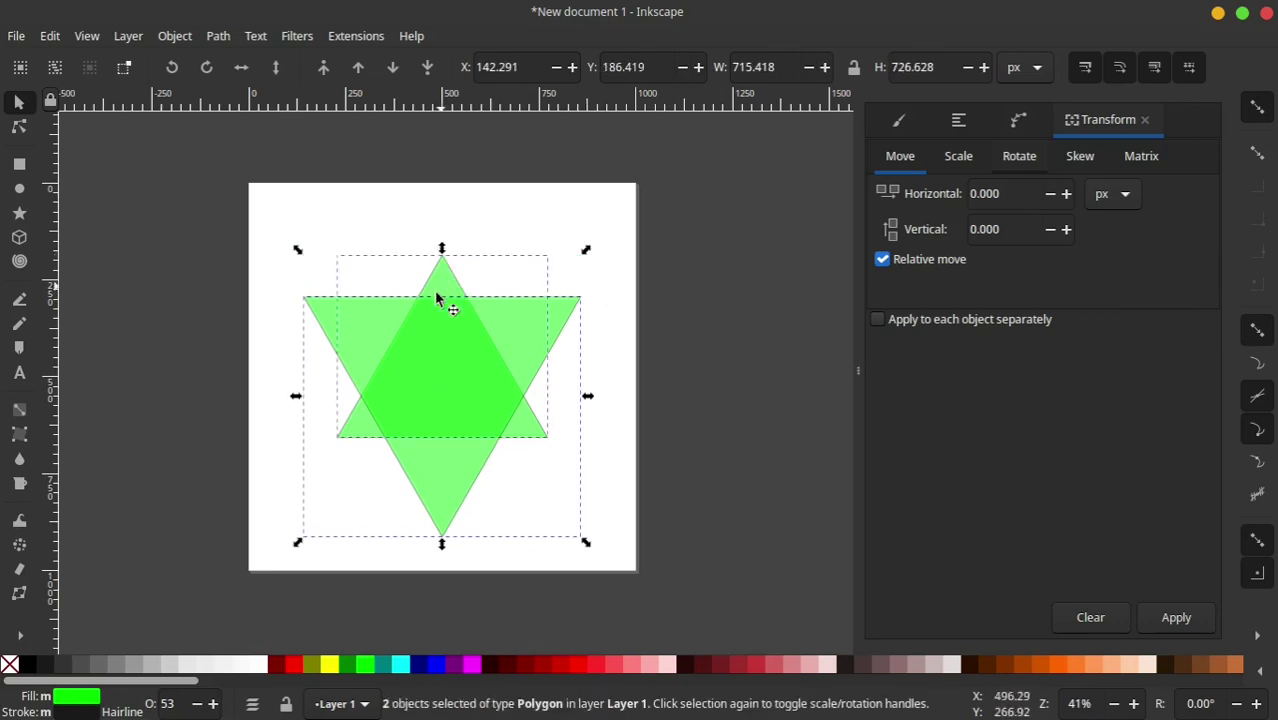
left_click(218, 36)
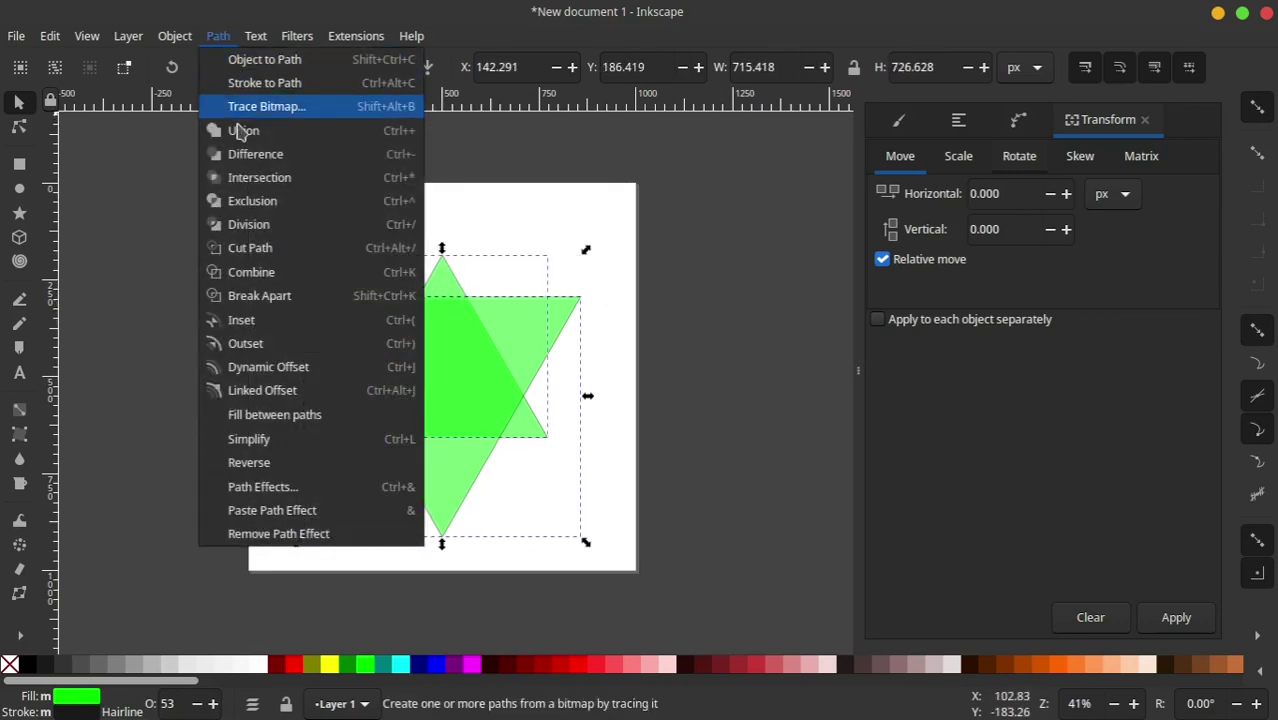
left_click(265, 178)
left_click(736, 297)
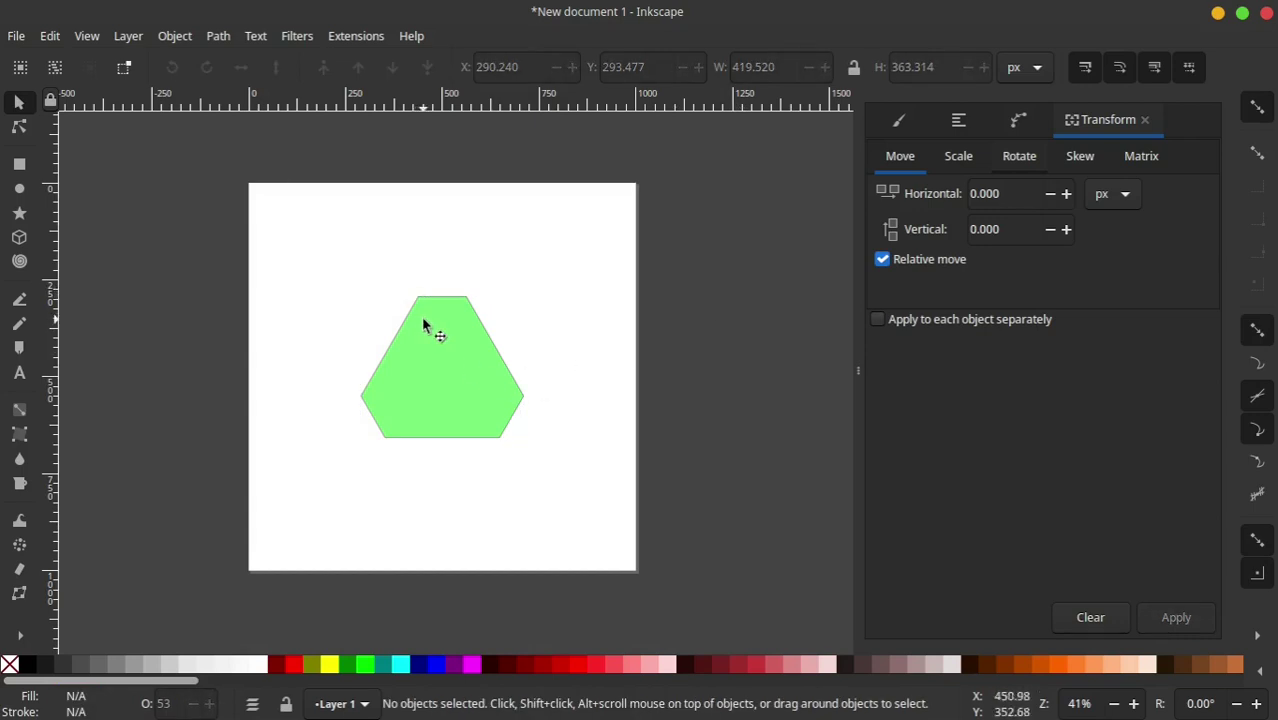
key("5")
left_click(418, 334)
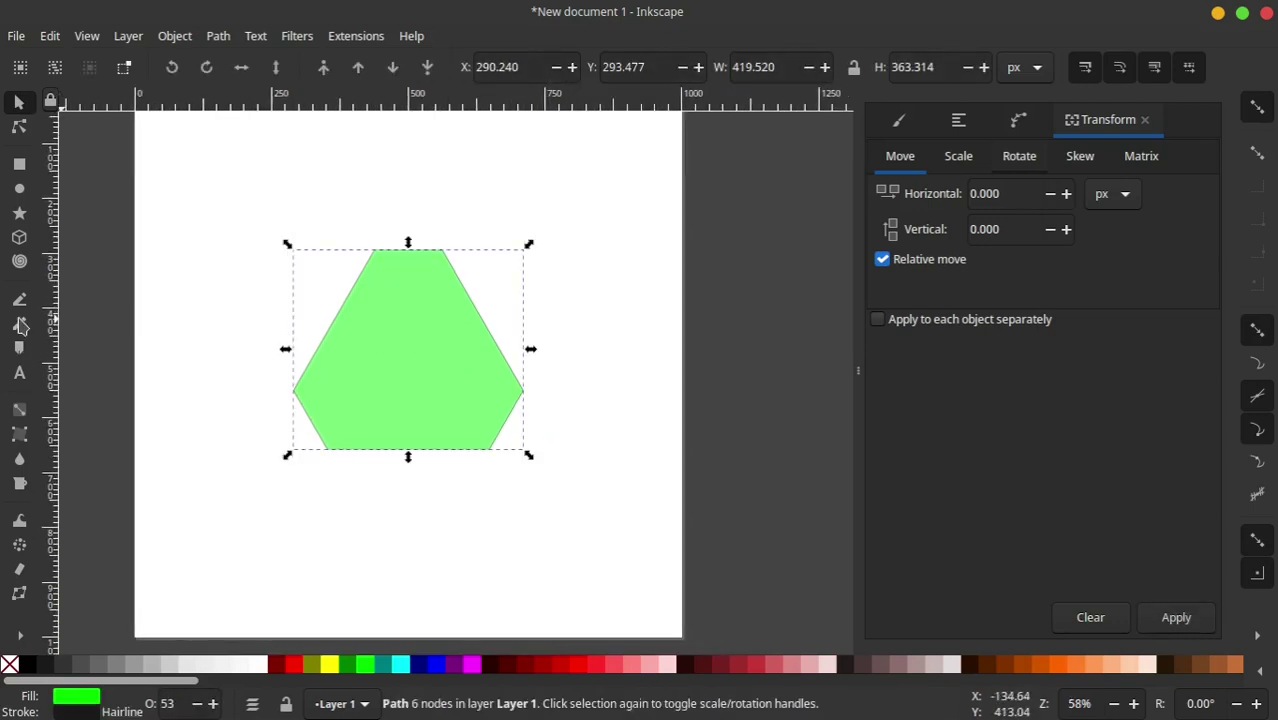
Draw three straight Pen lines joining opposite vertices of the hexagon
left_click(20, 303)
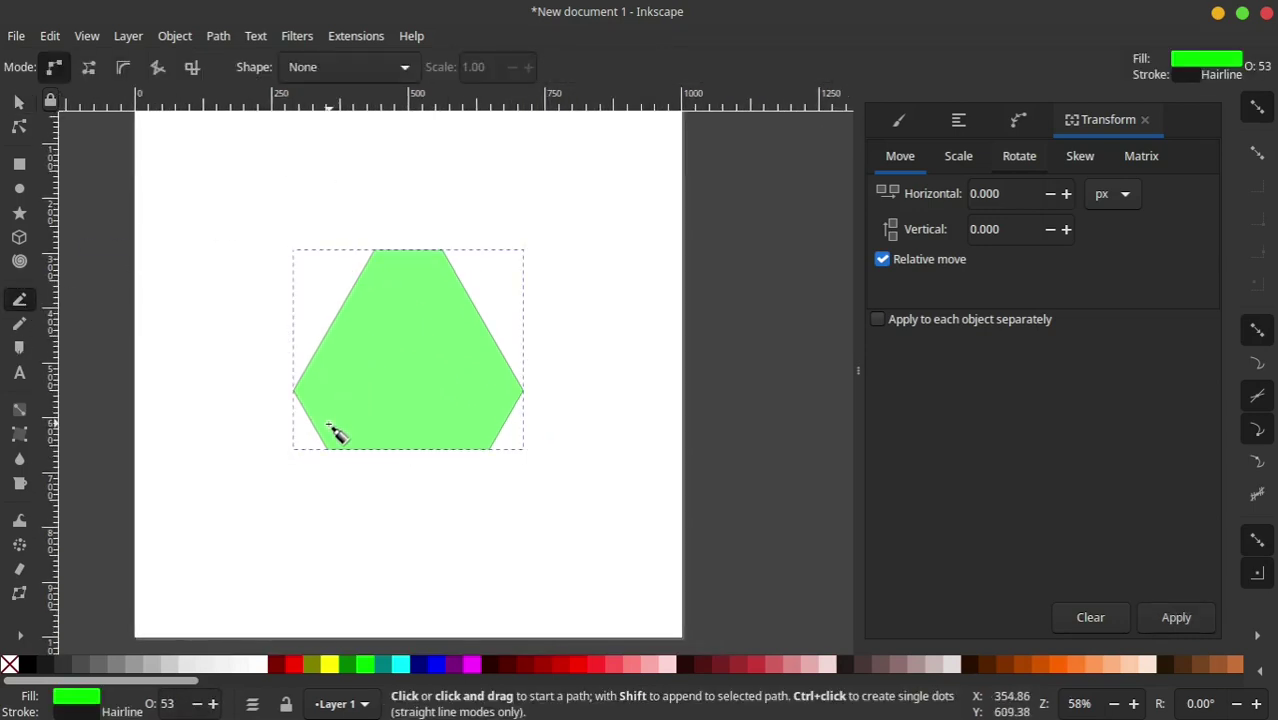
left_click(326, 449)
left_click(444, 250)
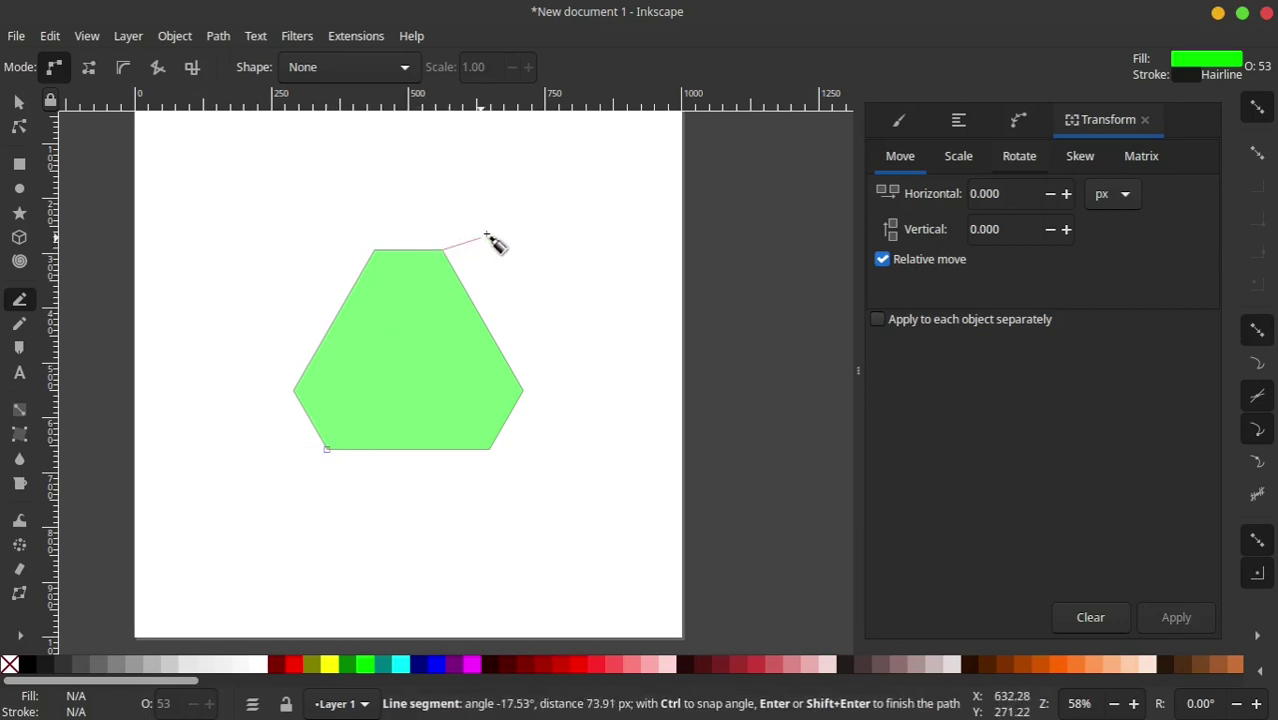
key("Return")
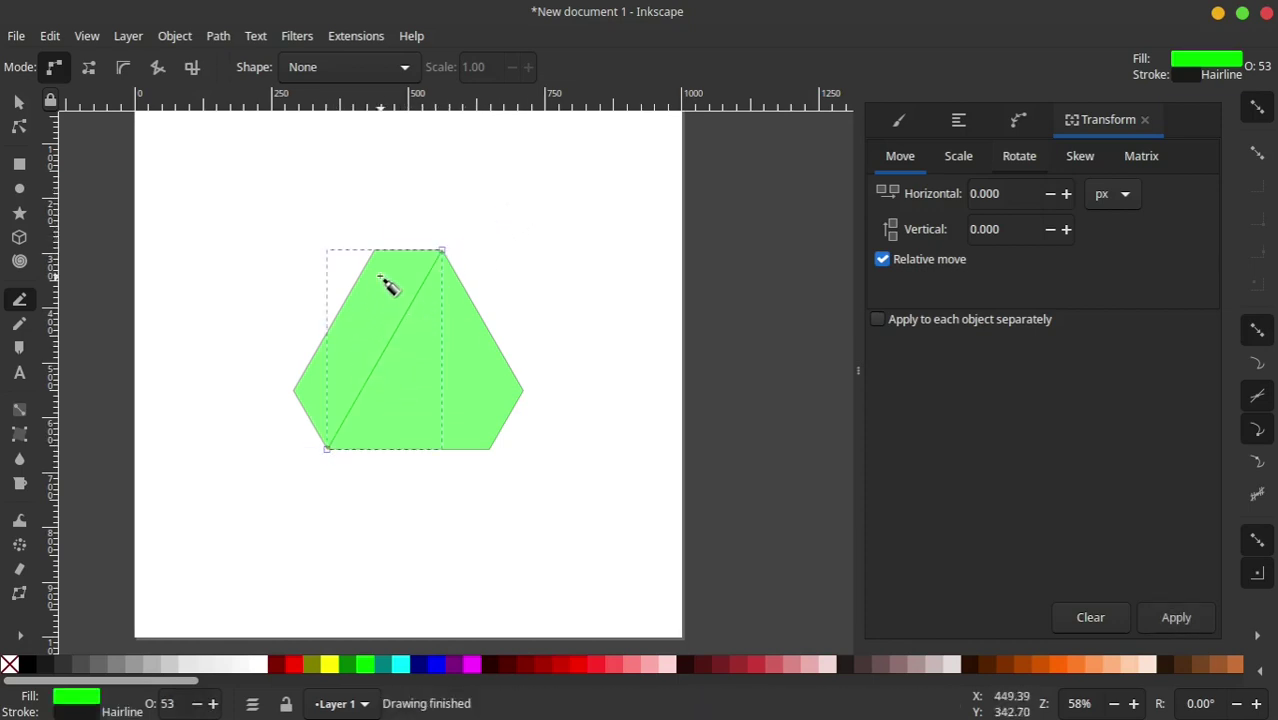
left_click(376, 254)
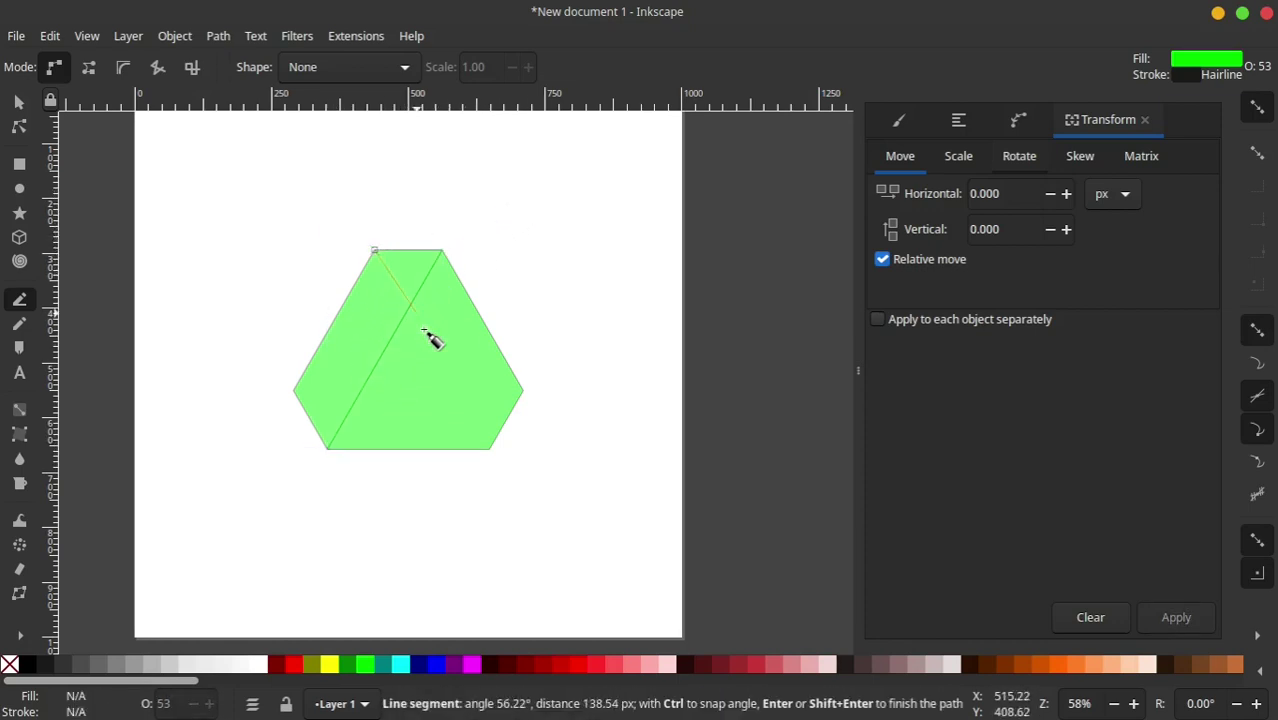
left_click(488, 449)
key("Return")
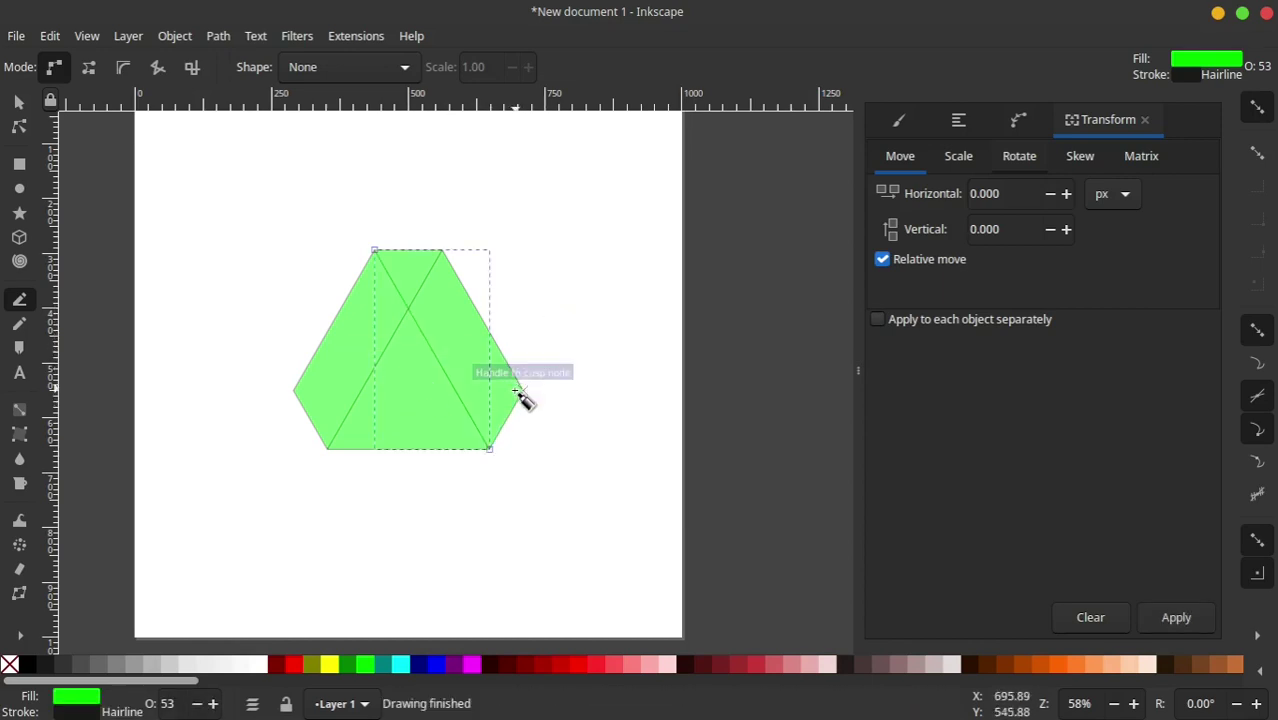
left_click(522, 389)
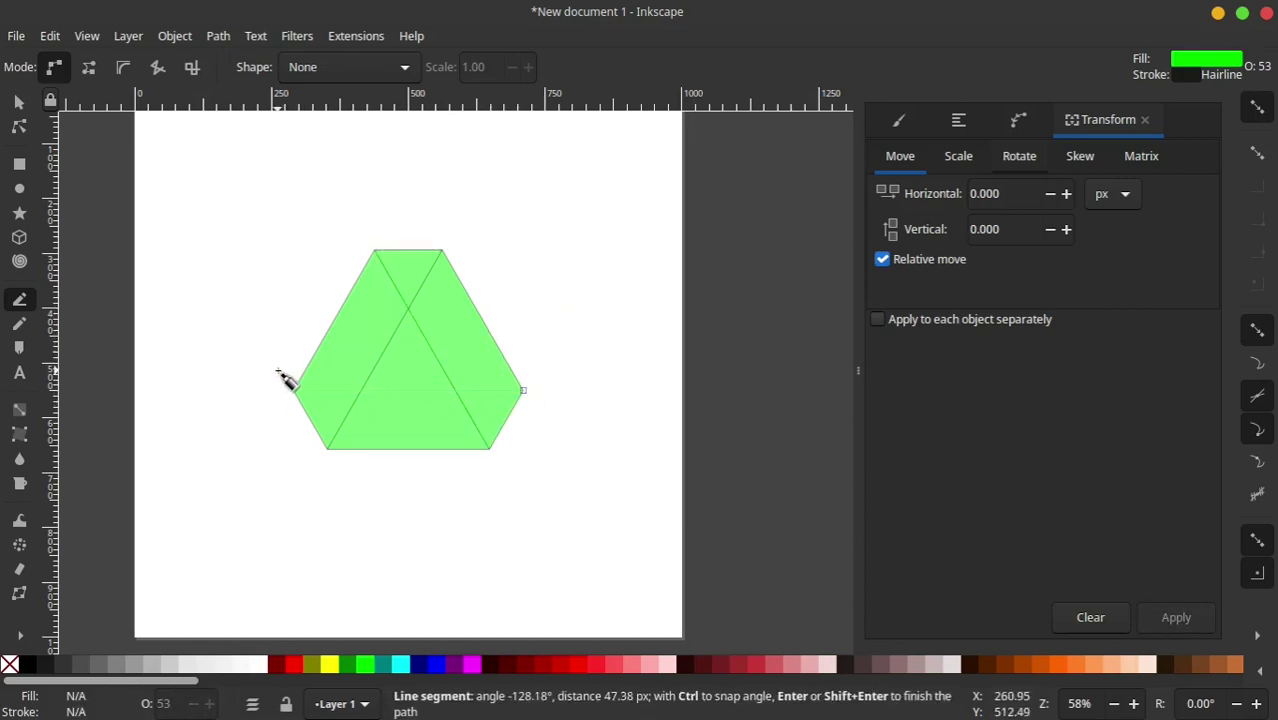
left_click(293, 389)
key("Return")
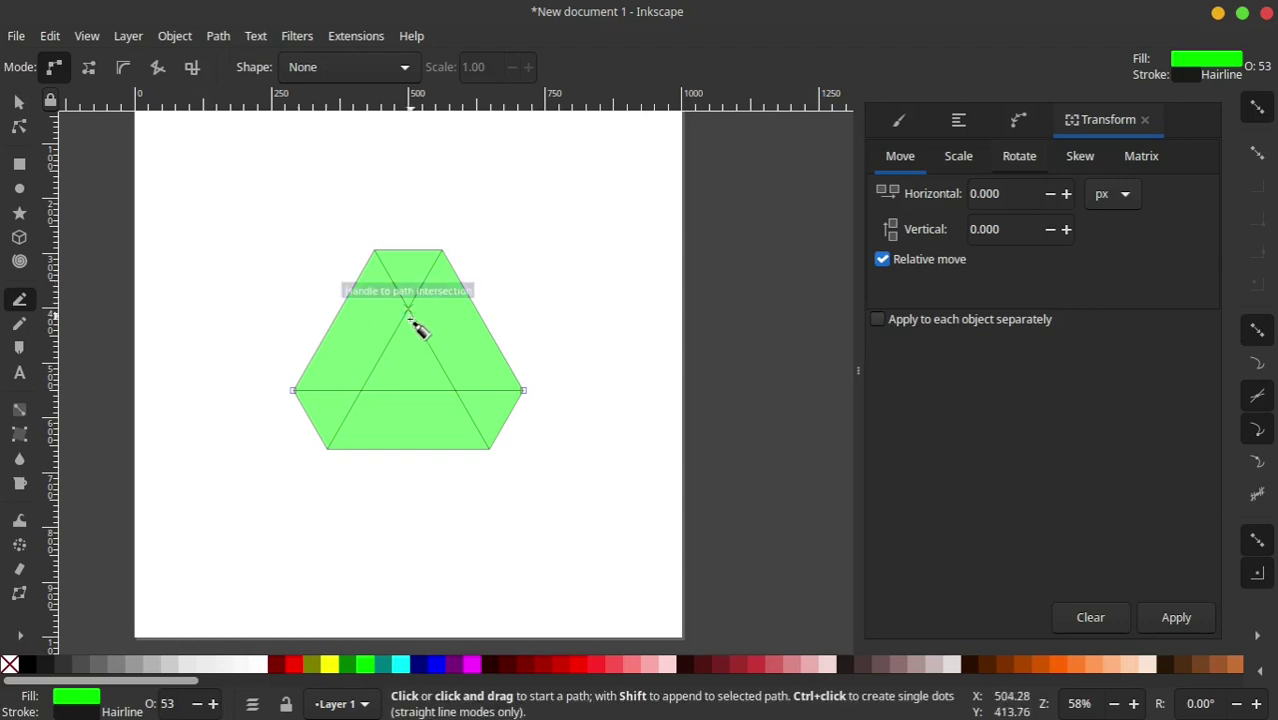
Draw a closed triangle through the three inner line intersections
left_click(407, 309)
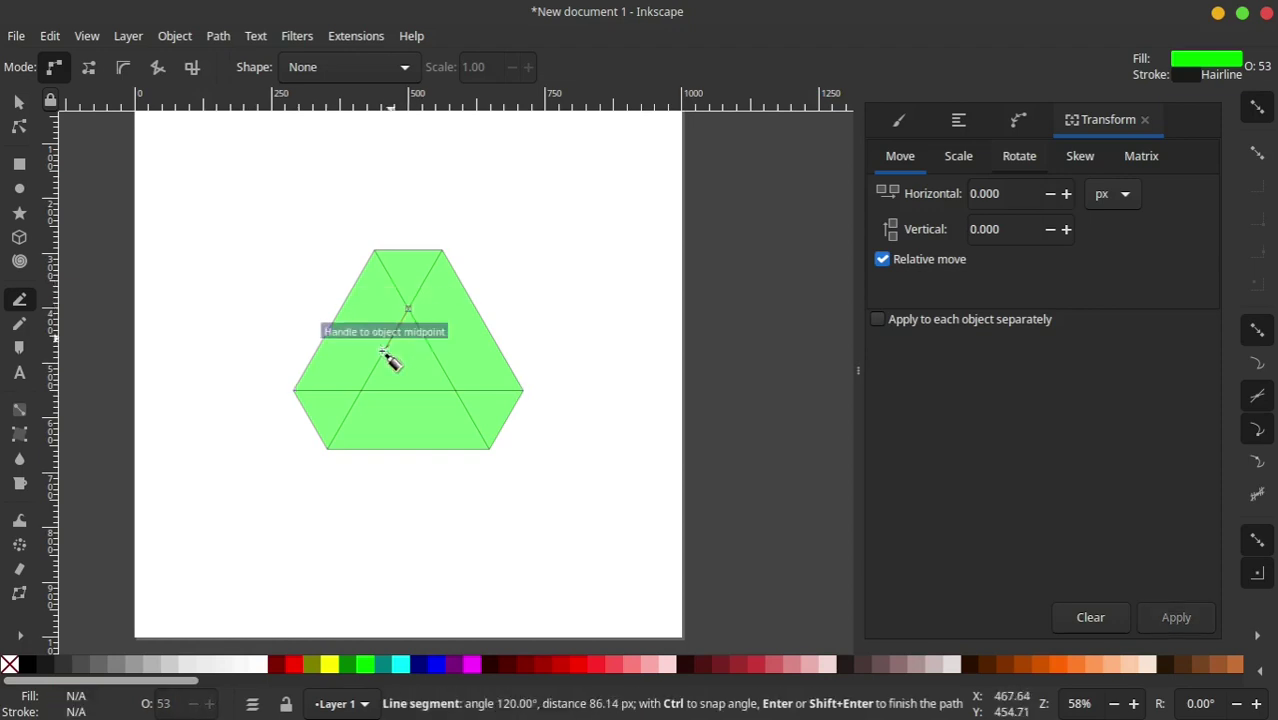
left_click(456, 390)
left_click(361, 390)
left_click(407, 309)
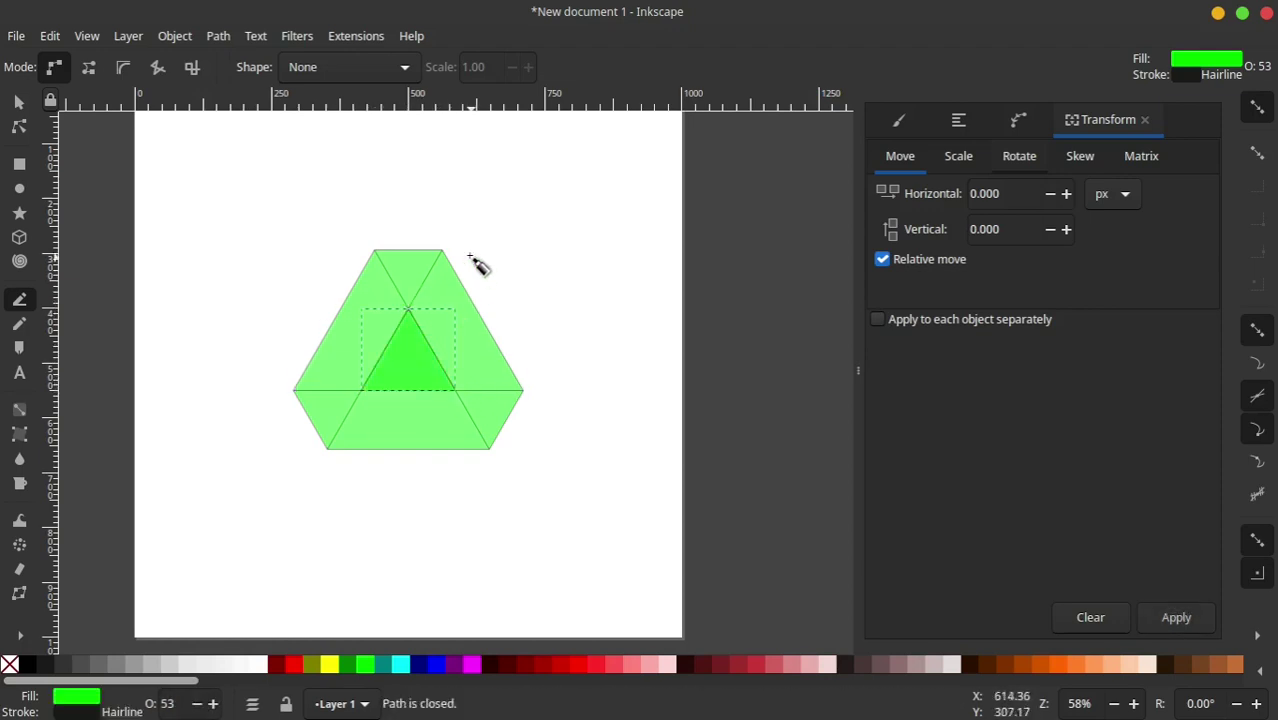
Subtract the inner triangle from the hexagon, leaving a triangular frame with a hole
left_click(21, 104)
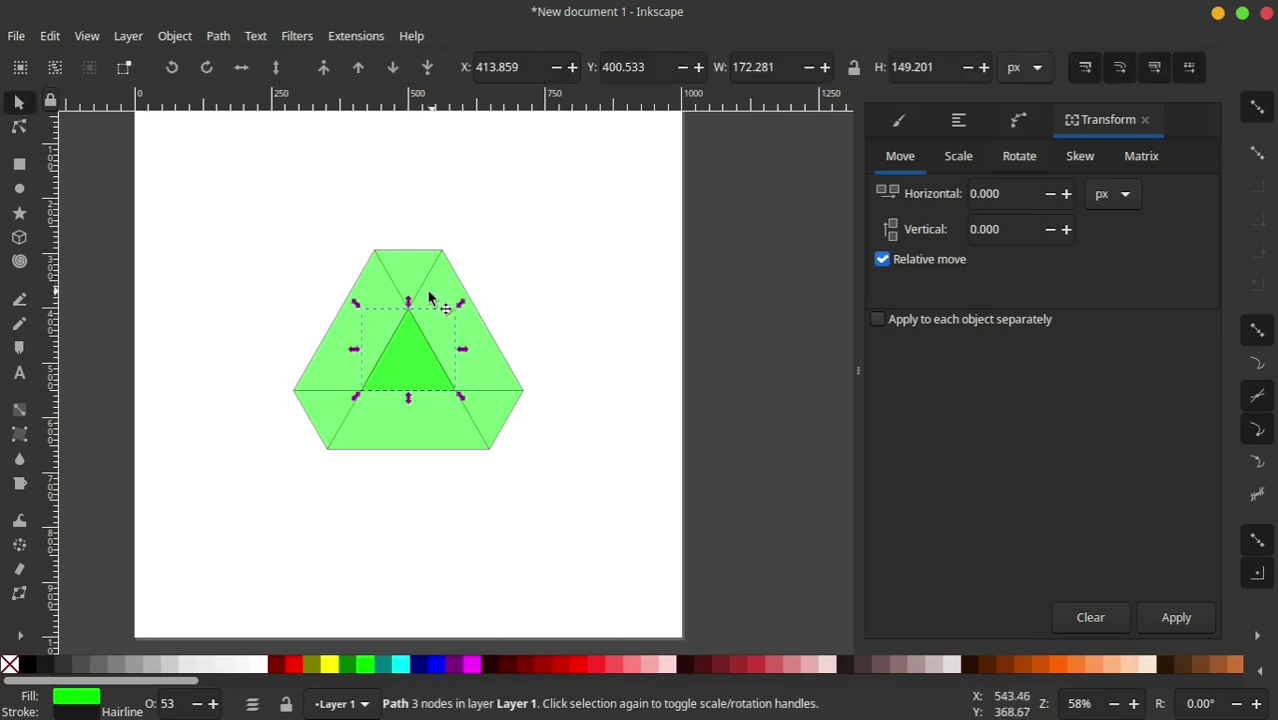
scroll(430, 298, "up", 1)
left_click(466, 282, "shift")
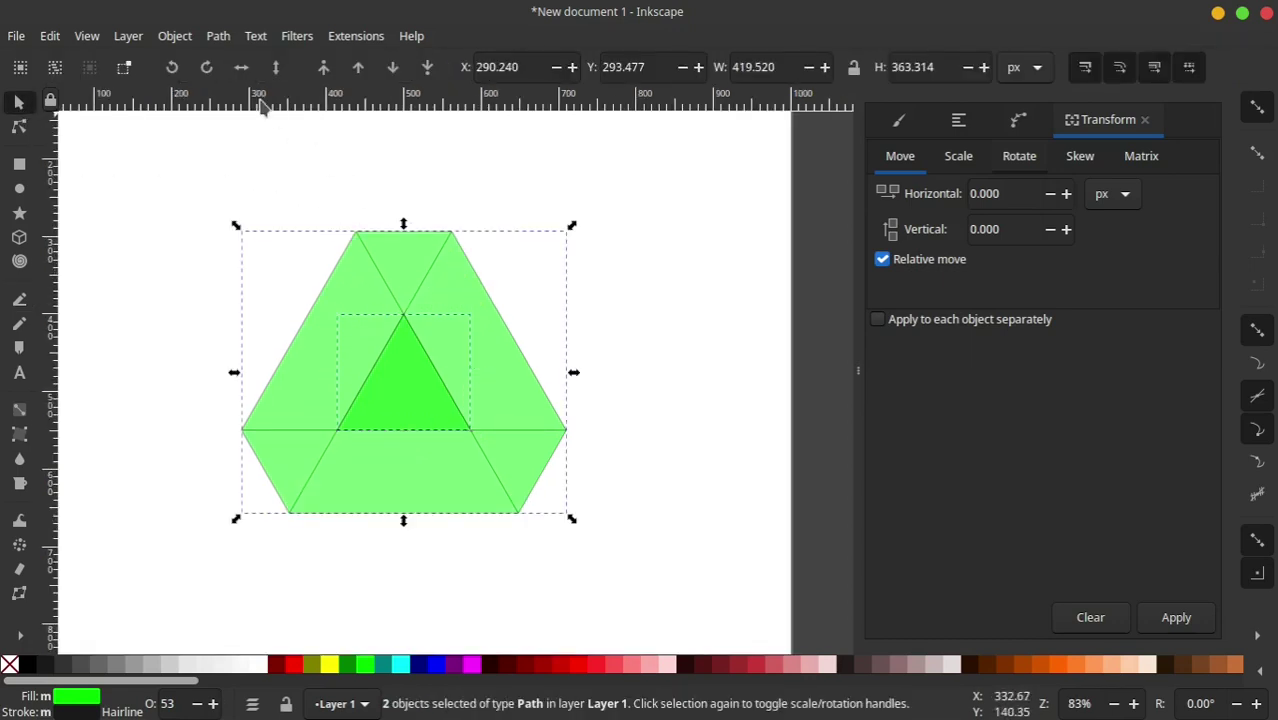
left_click(218, 36)
left_click(258, 155)
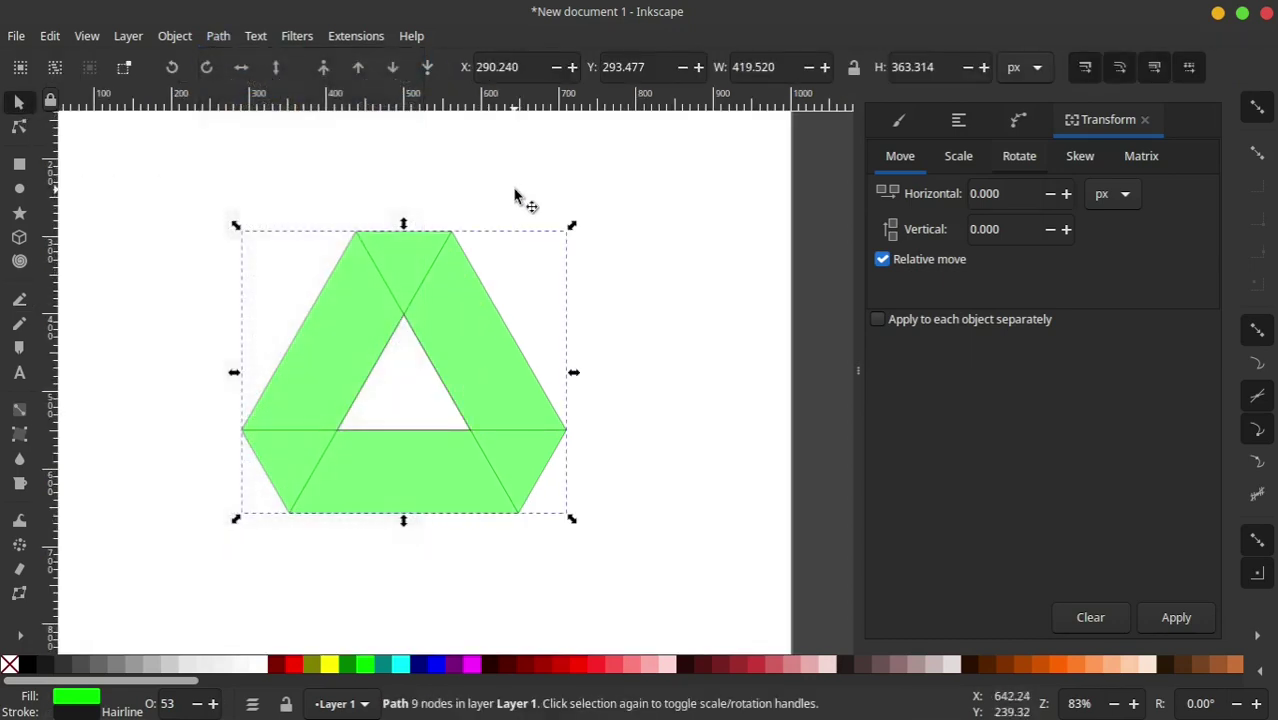
left_click(422, 342)
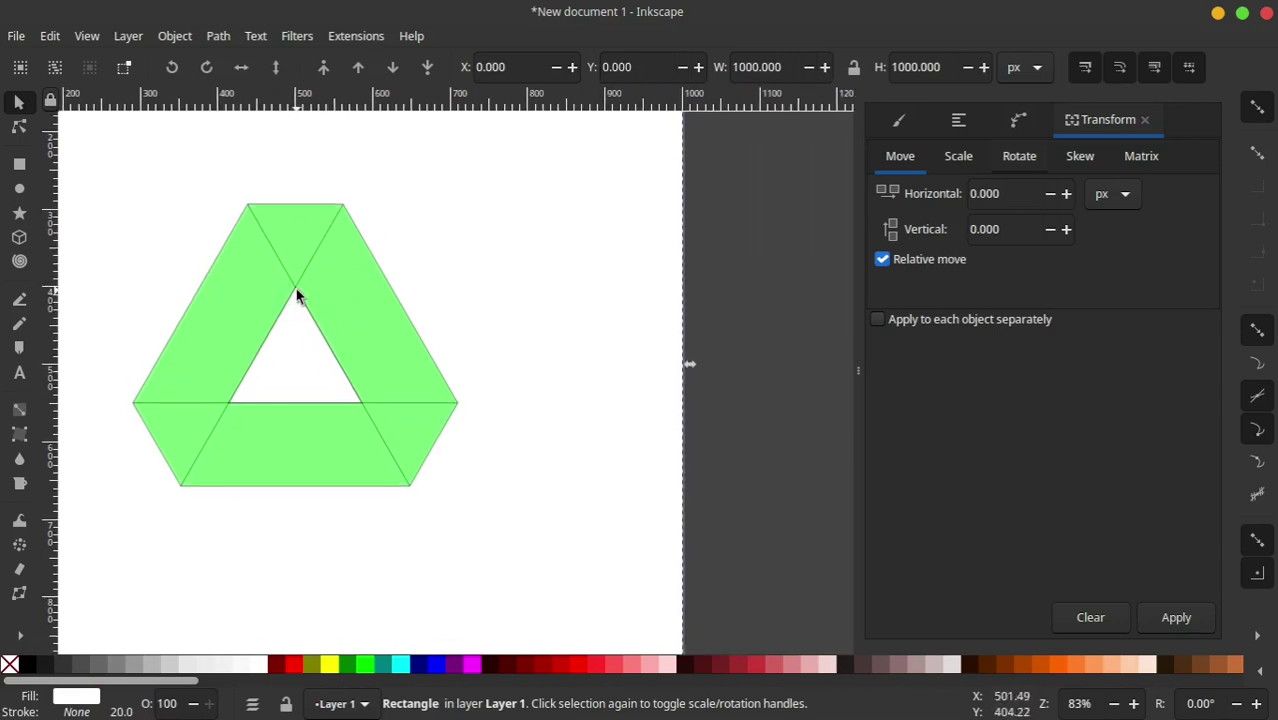
Draw a thin four-node Pen sliver along the ring's outer upper-left edge
scroll(296, 295, "up", 1)
scroll(130, 322, "left", 2)
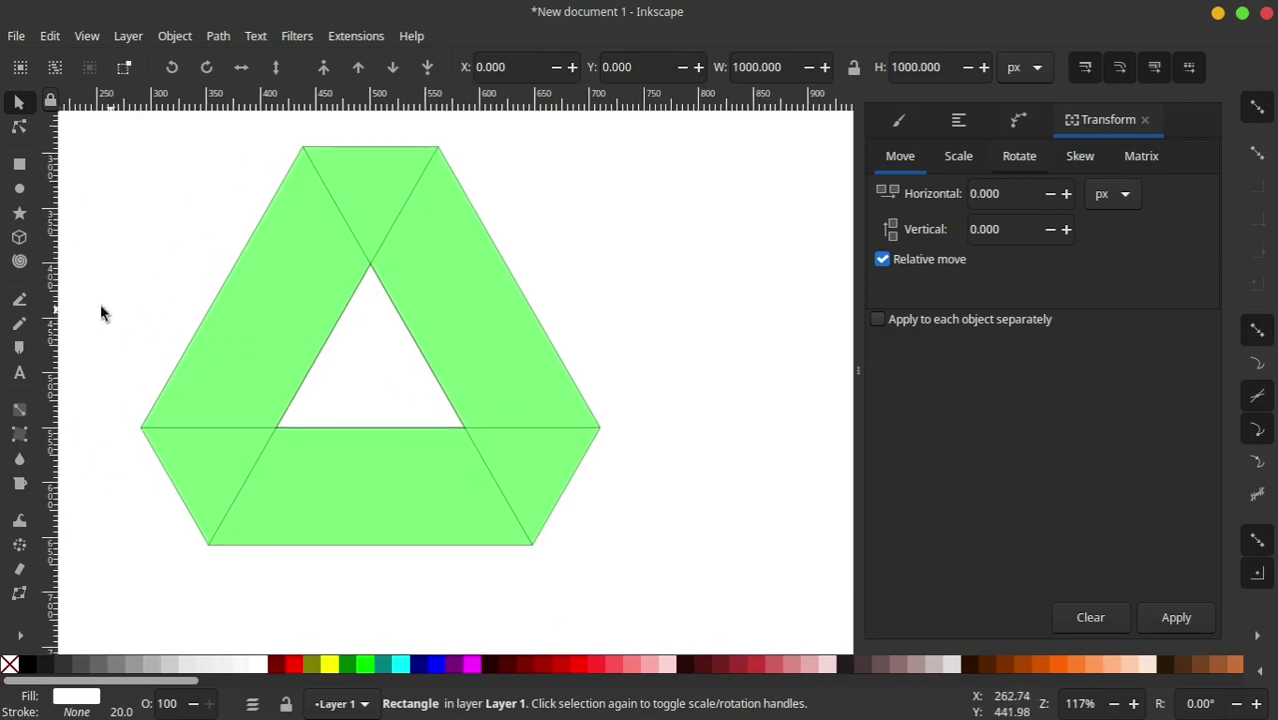
left_click(31, 303)
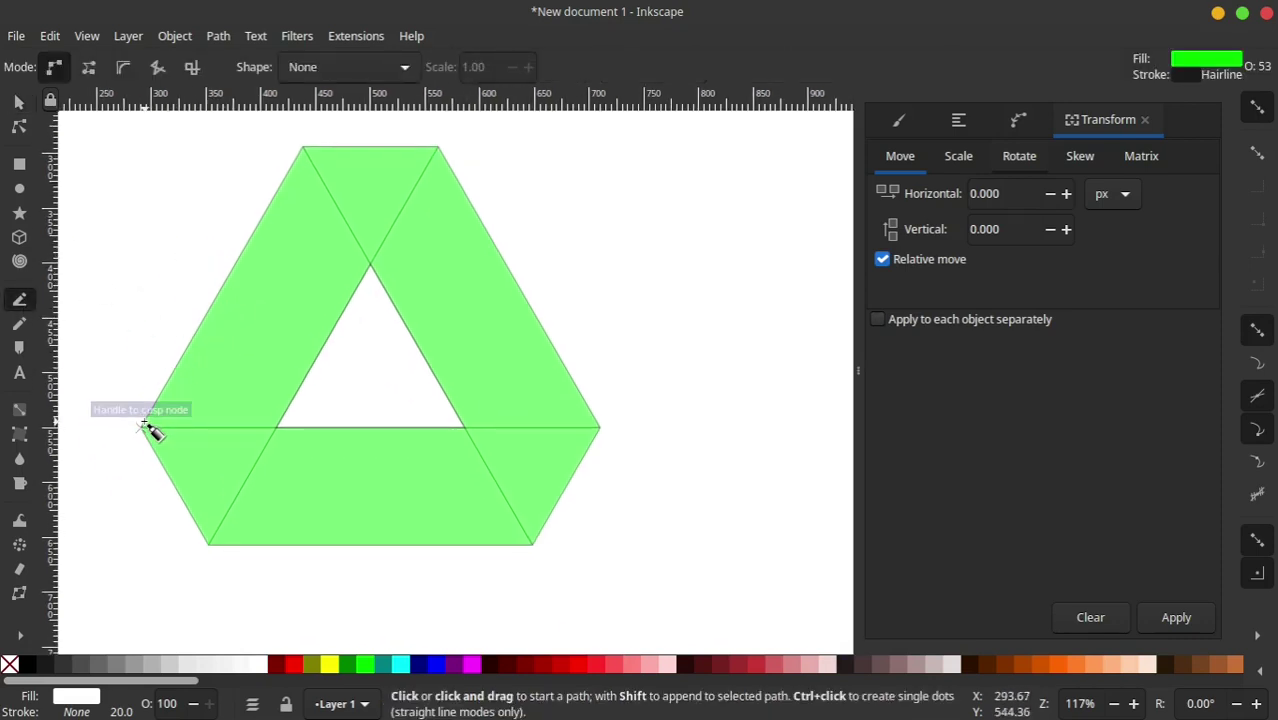
left_click(141, 427)
left_click(303, 149)
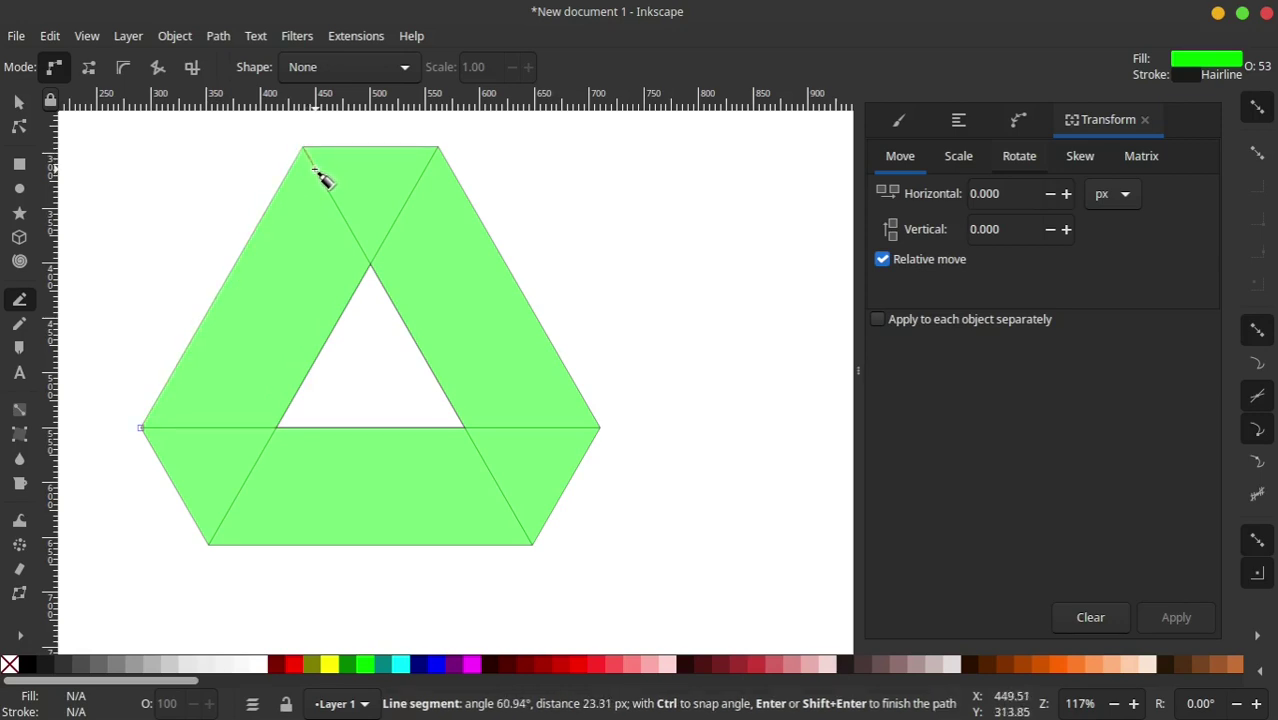
left_click(316, 173)
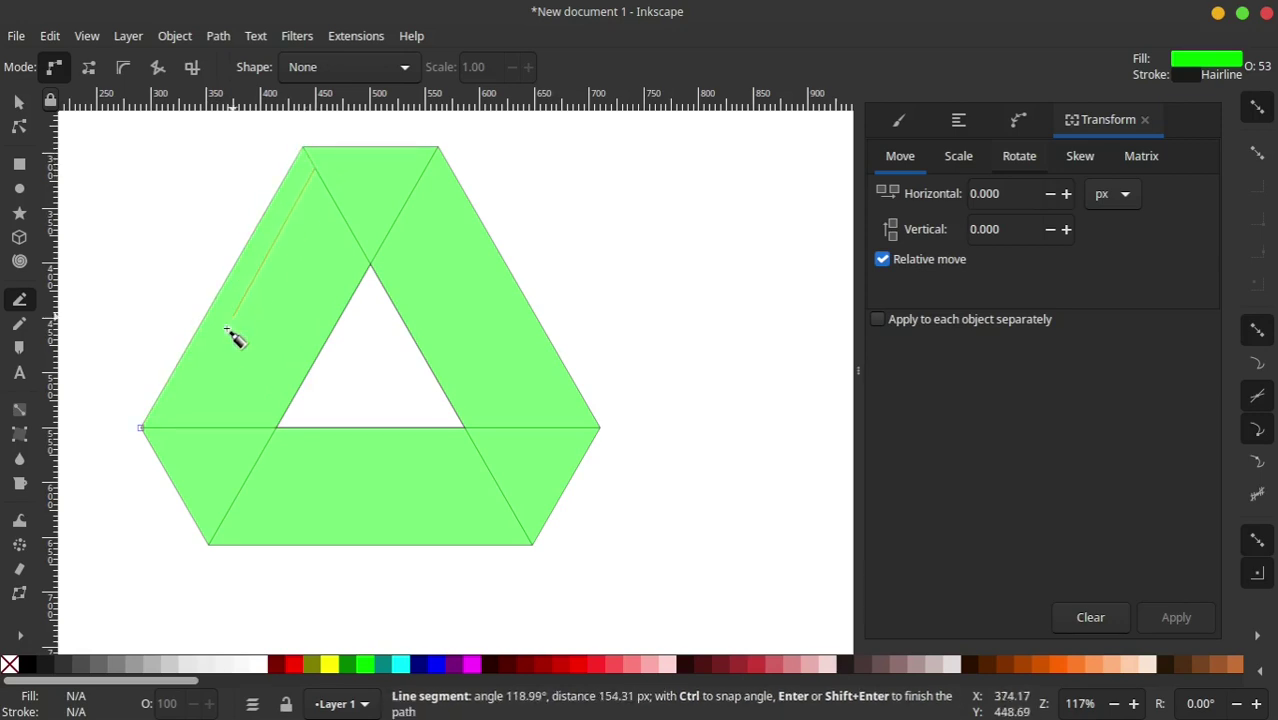
left_click(163, 428)
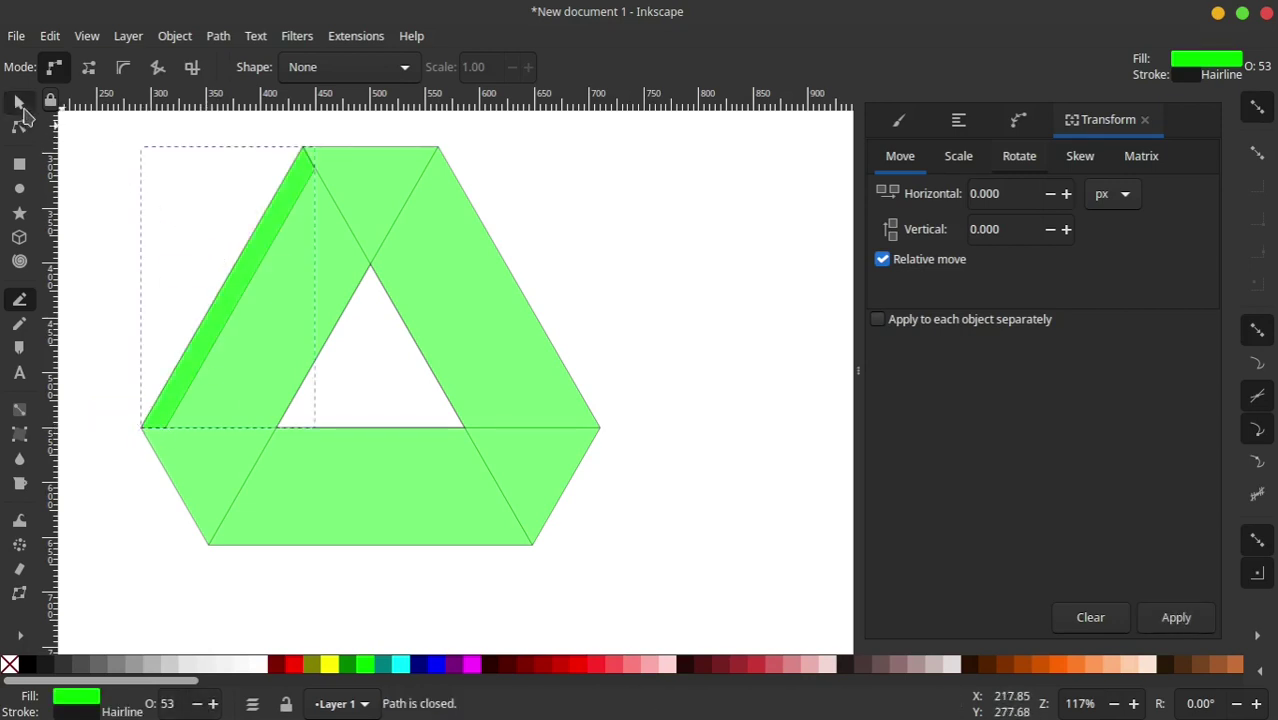
left_click(19, 103)
Move the green sliver across to the ring's upper-right side
mouse_move(228, 308)
left_mouse_down()
mouse_move(538, 280)
mouse_move(508, 260)
mouse_move(529, 293)
left_mouse_up()
scroll(415, 313, "down", 1)
scroll(483, 358, "up", 2)
scroll(483, 358, "right", 1)
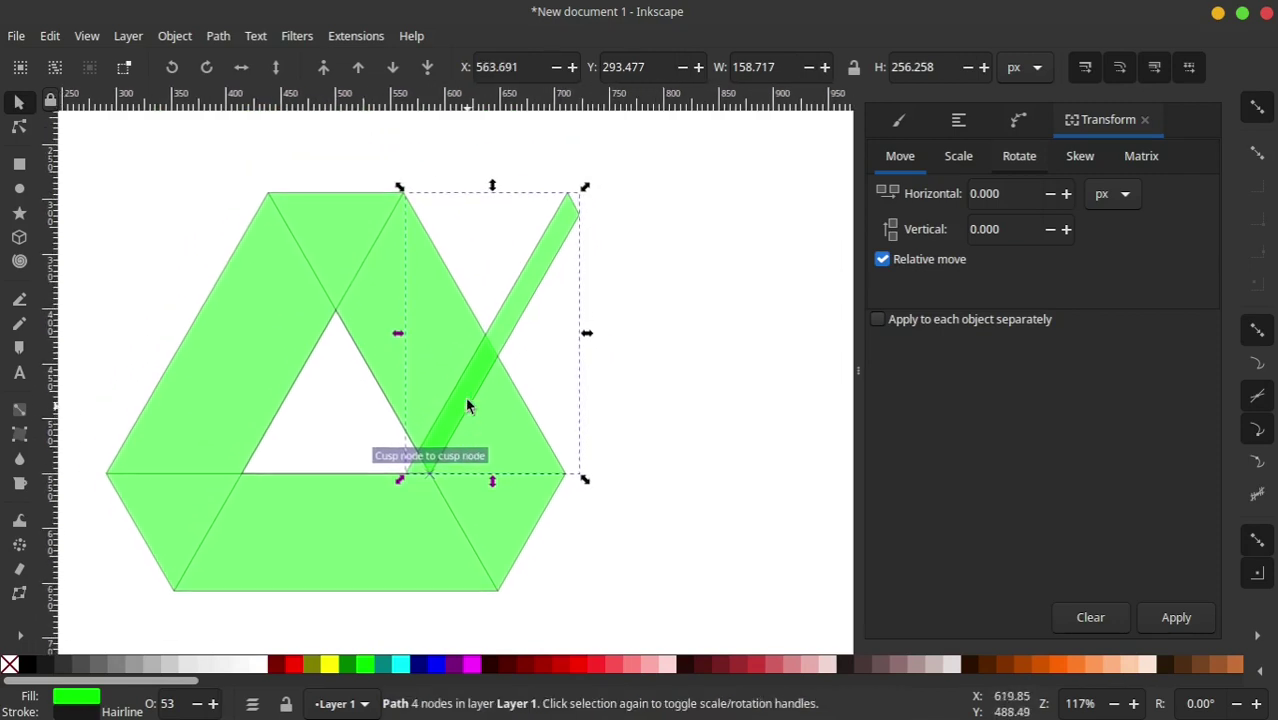
Duplicate the strip, rotate the copy and place it diagonally across the ring's bottom
right_click(496, 344)
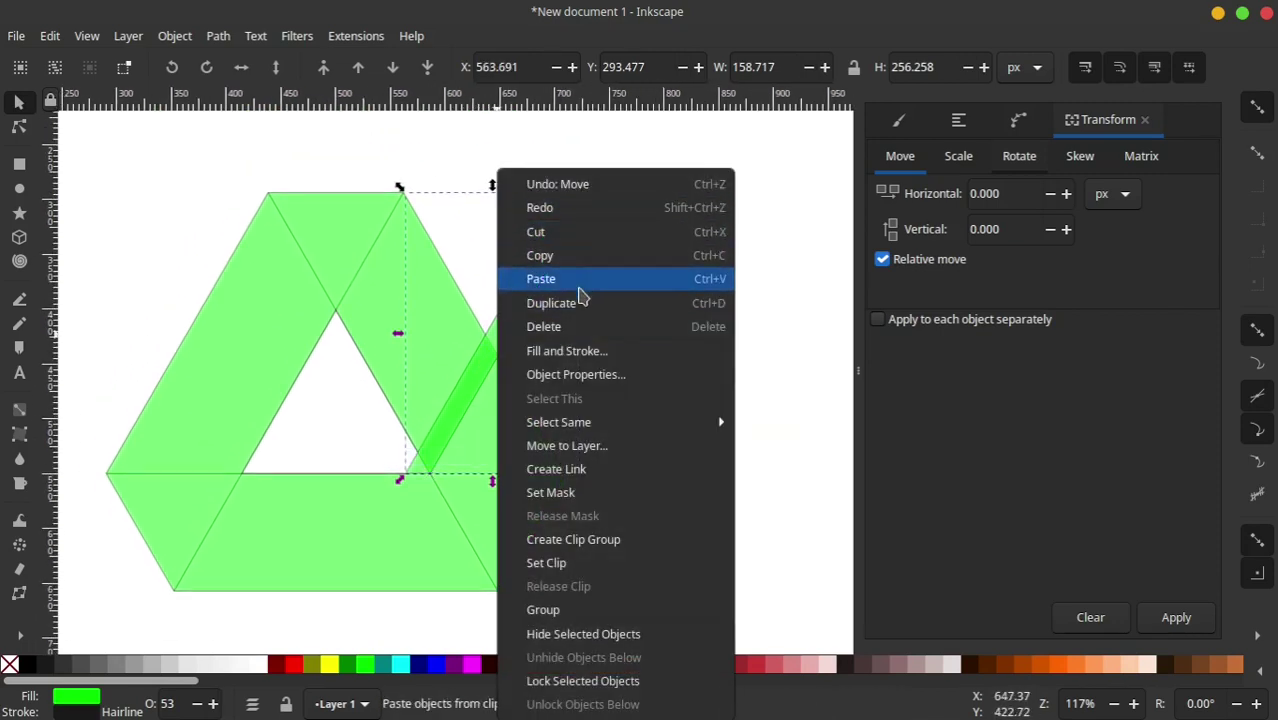
left_click(579, 299)
left_click(549, 257)
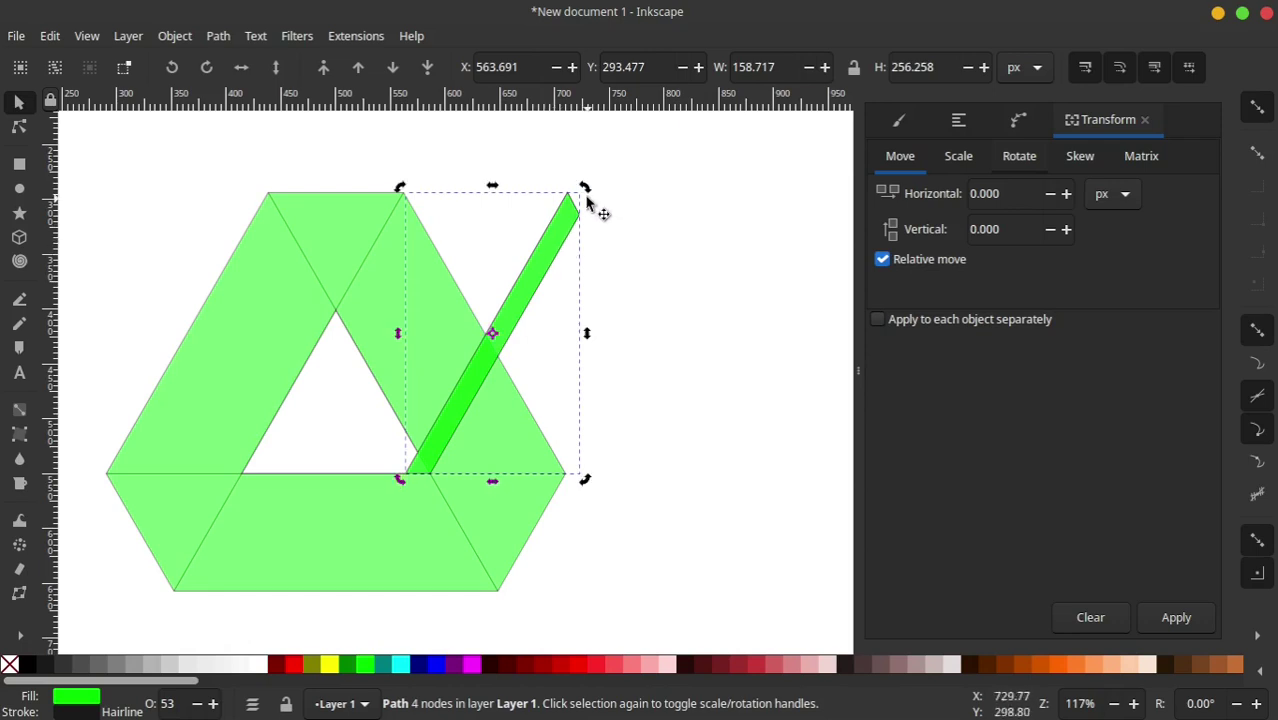
mouse_move(585, 190)
left_mouse_down()
mouse_move(545, 467)
mouse_move(556, 456)
left_mouse_up()
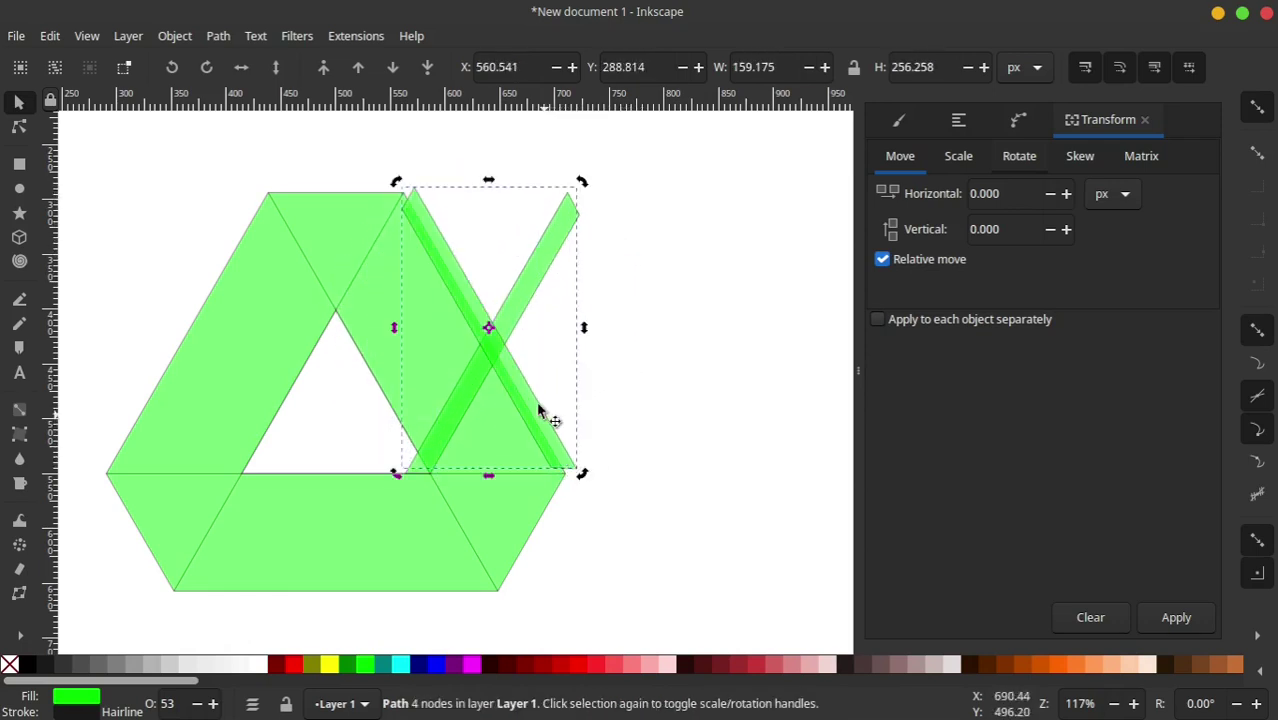
scroll(531, 187, "down", 2)
scroll(531, 187, "left", 2)
mouse_move(525, 193)
left_mouse_down()
mouse_move(505, 357)
mouse_move(436, 459)
mouse_move(394, 491)
mouse_move(380, 467)
left_mouse_up()
scroll(388, 471, "up", 2)
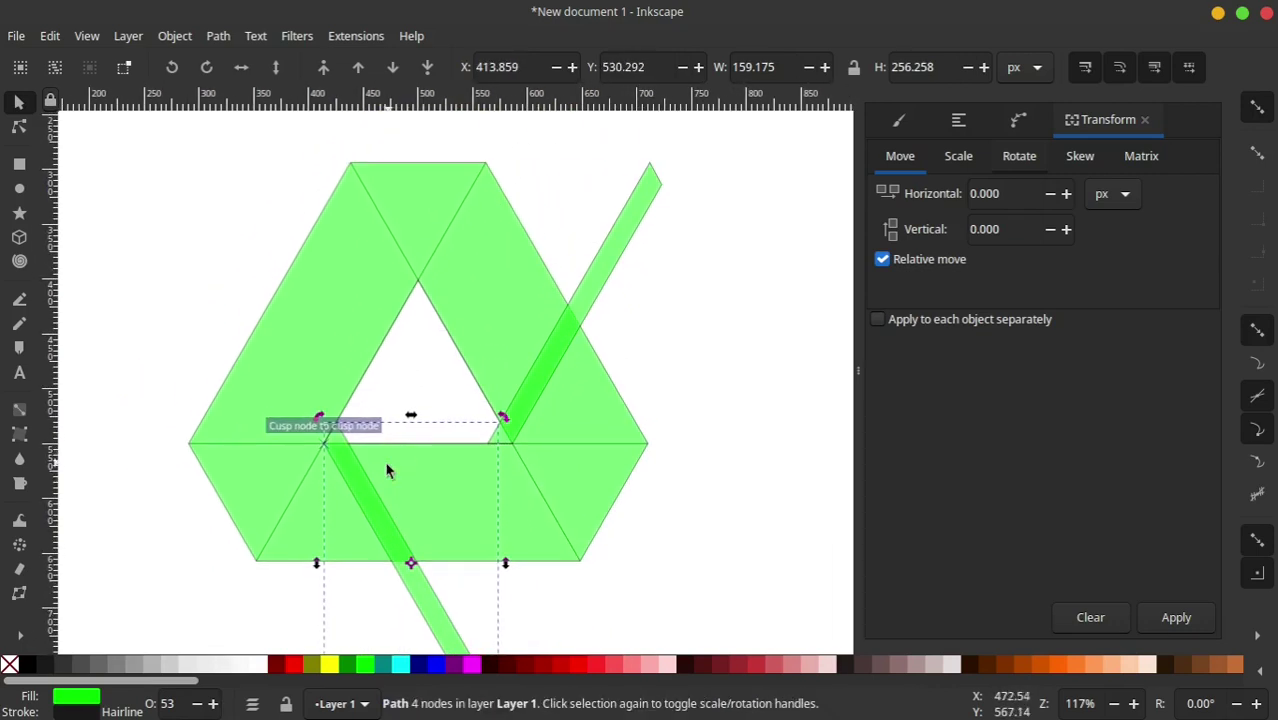
Duplicate that strip, rotate it horizontal and place it at the upper-left corner
right_click(373, 510)
left_click(428, 302)
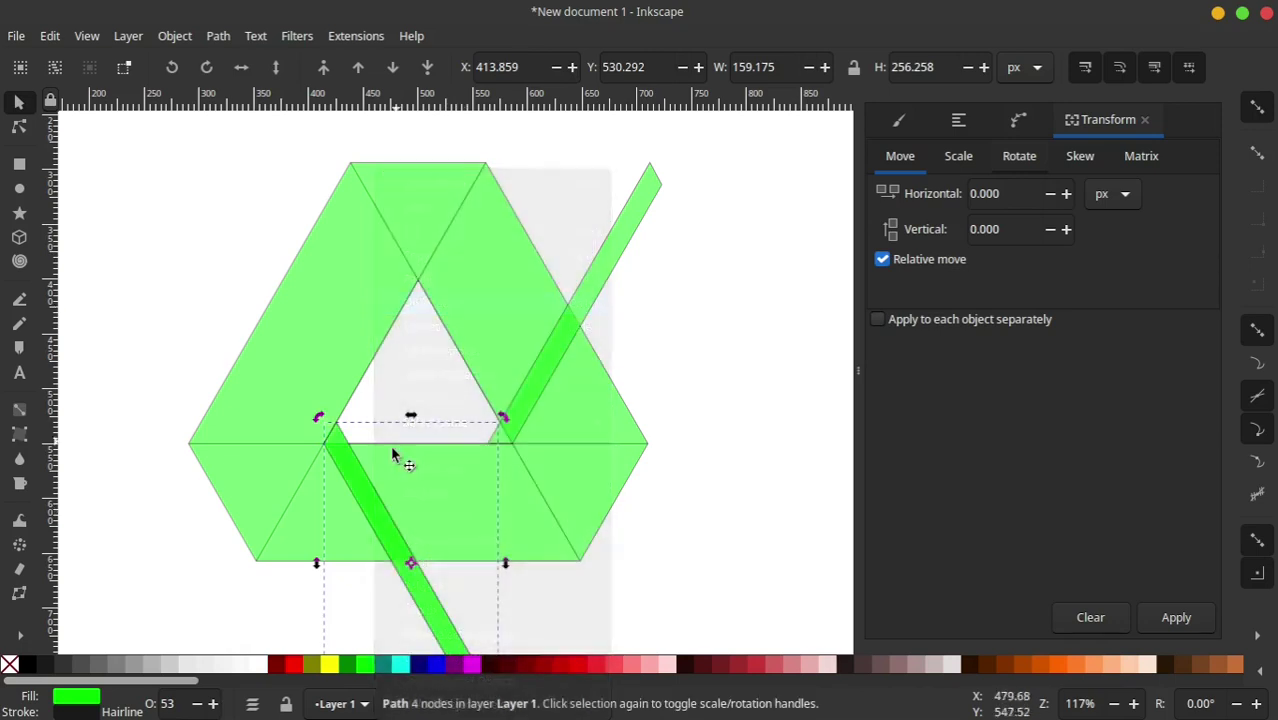
left_click_drag(371, 510, 297, 291)
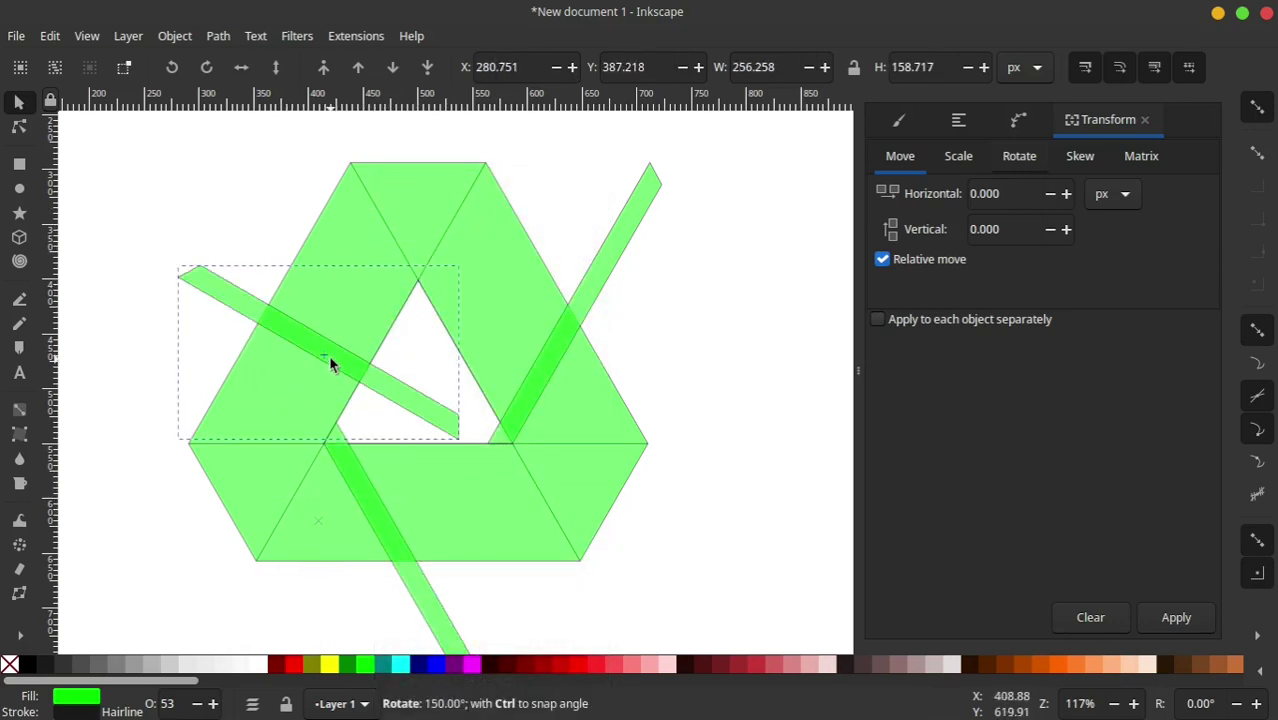
left_click_drag(416, 218, 337, 362)
mouse_move(442, 357)
left_mouse_down()
mouse_move(374, 322)
mouse_move(379, 305)
left_mouse_up()
left_click(277, 286, "alt")
left_click(228, 300)
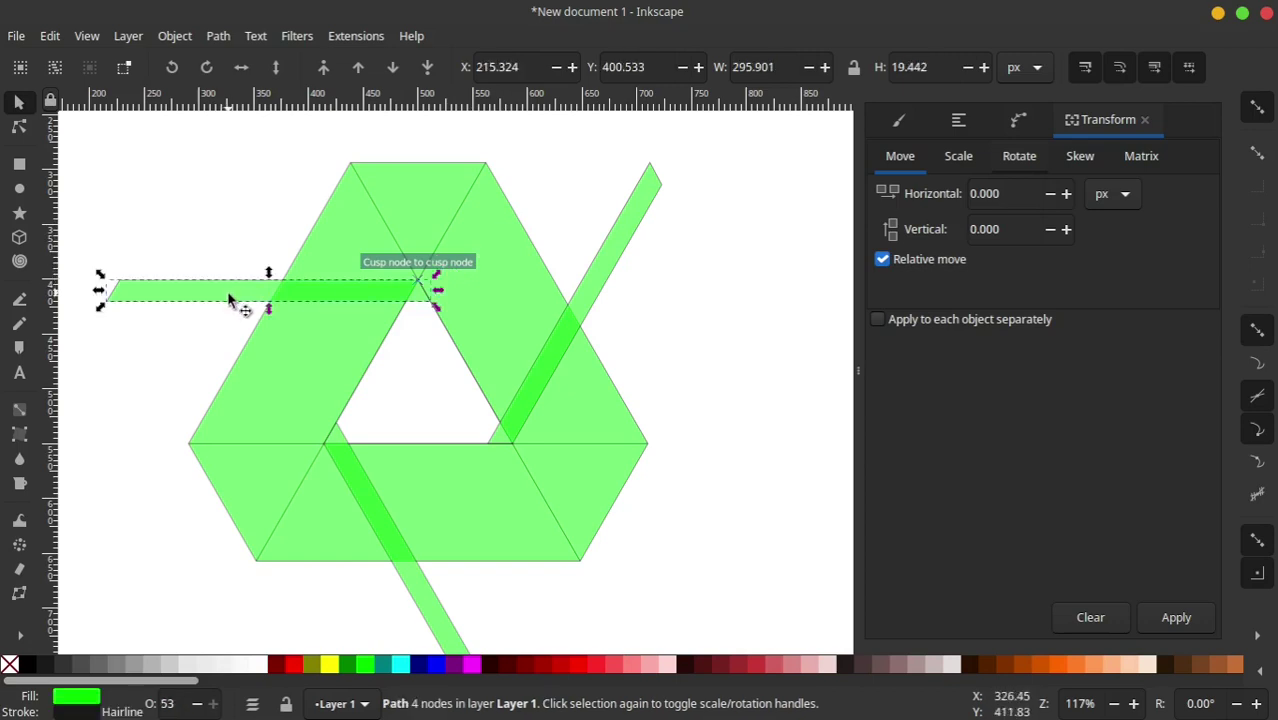
left_click(620, 248, "shift")
scroll(531, 290, "down", 1)
scroll(531, 270, "down", 1, "ctrl")
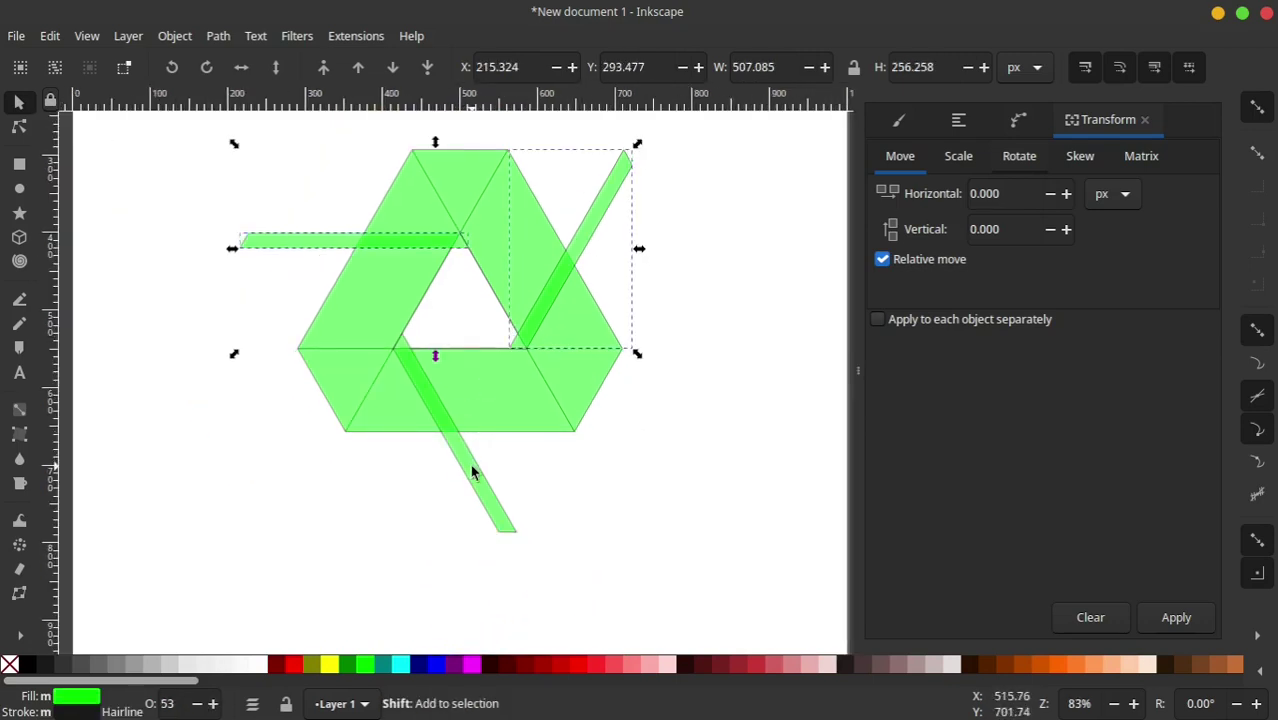
Union the three strips and subtract them from the ring, cutting three gaps
left_click(474, 472, "shift")
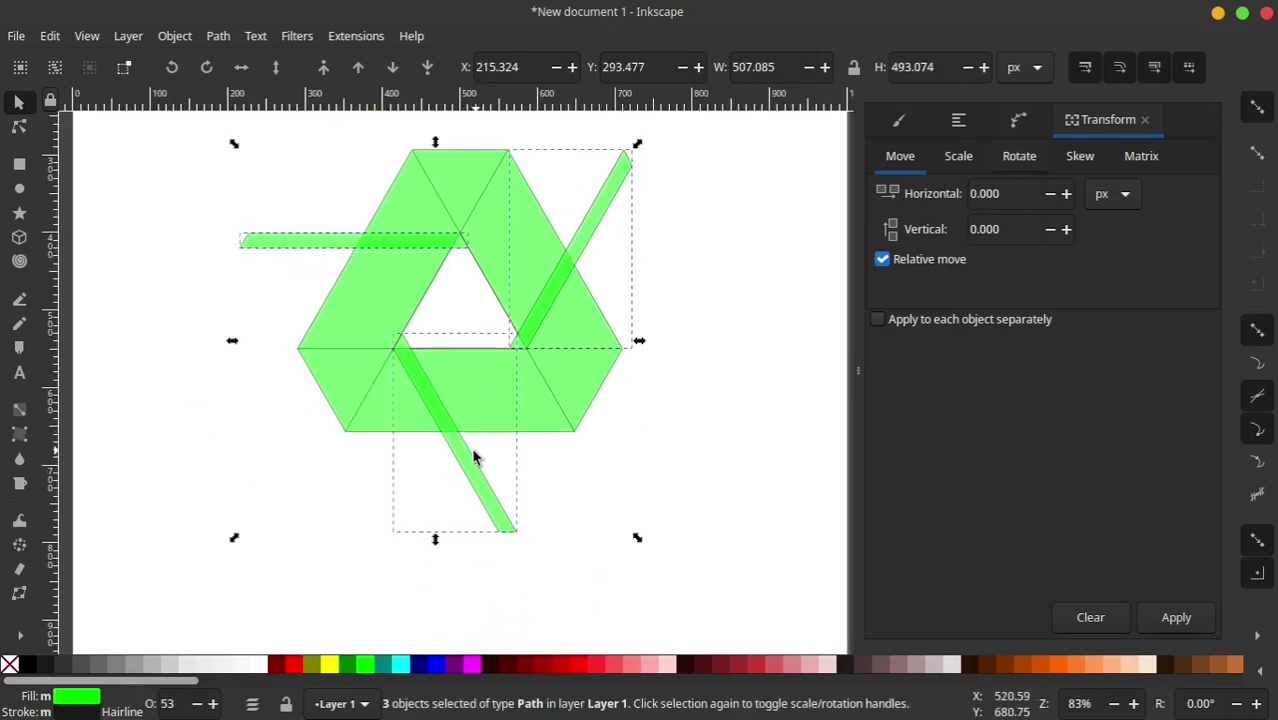
left_click(224, 38)
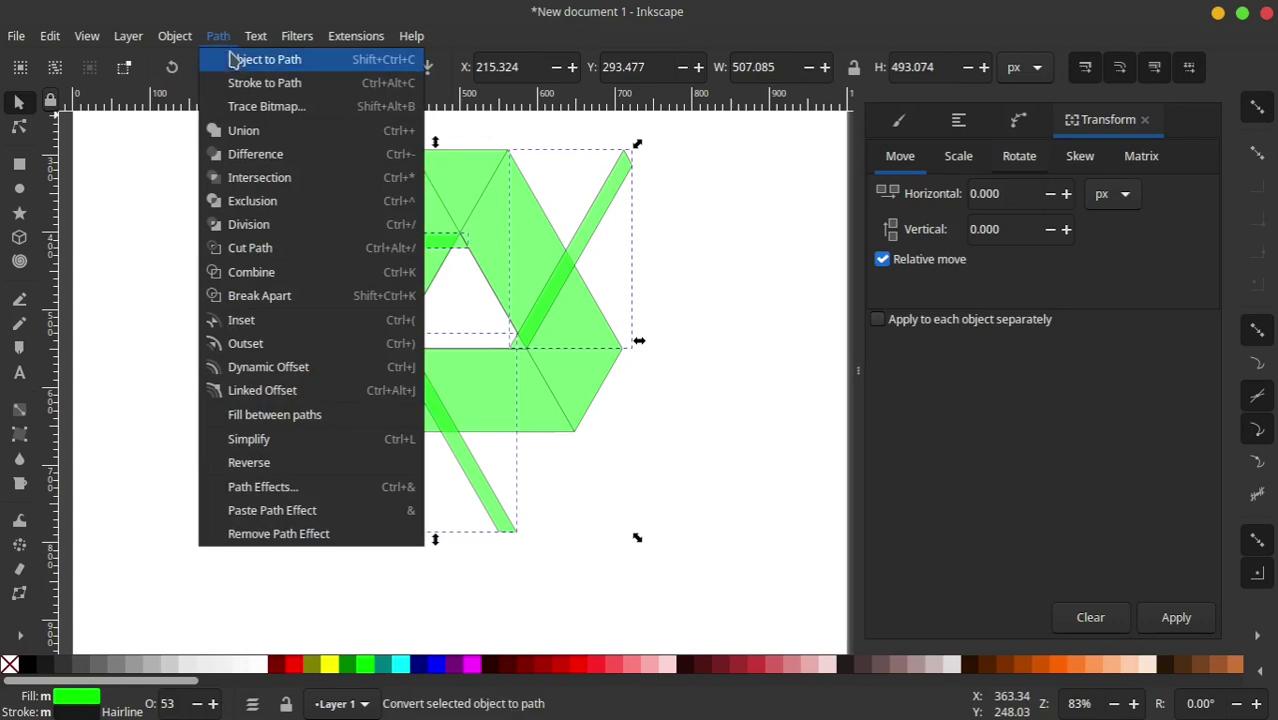
left_click(252, 138)
left_click(459, 184, "shift")
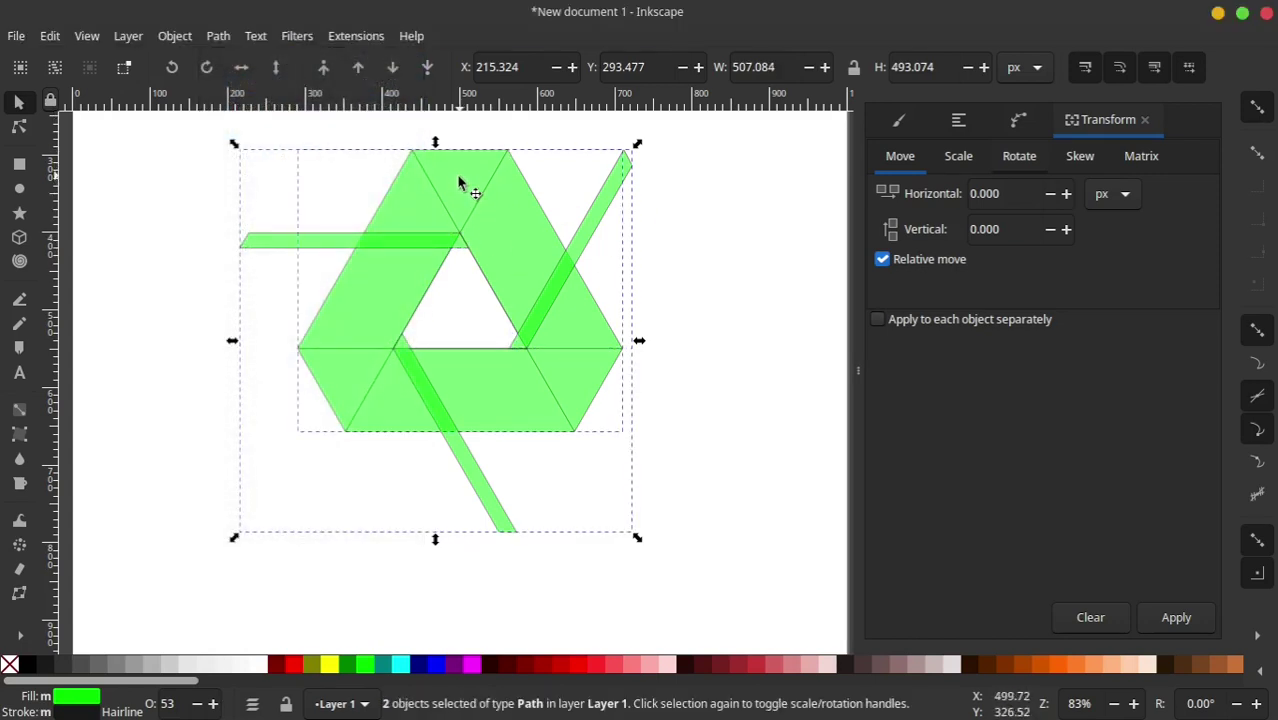
left_click(220, 38)
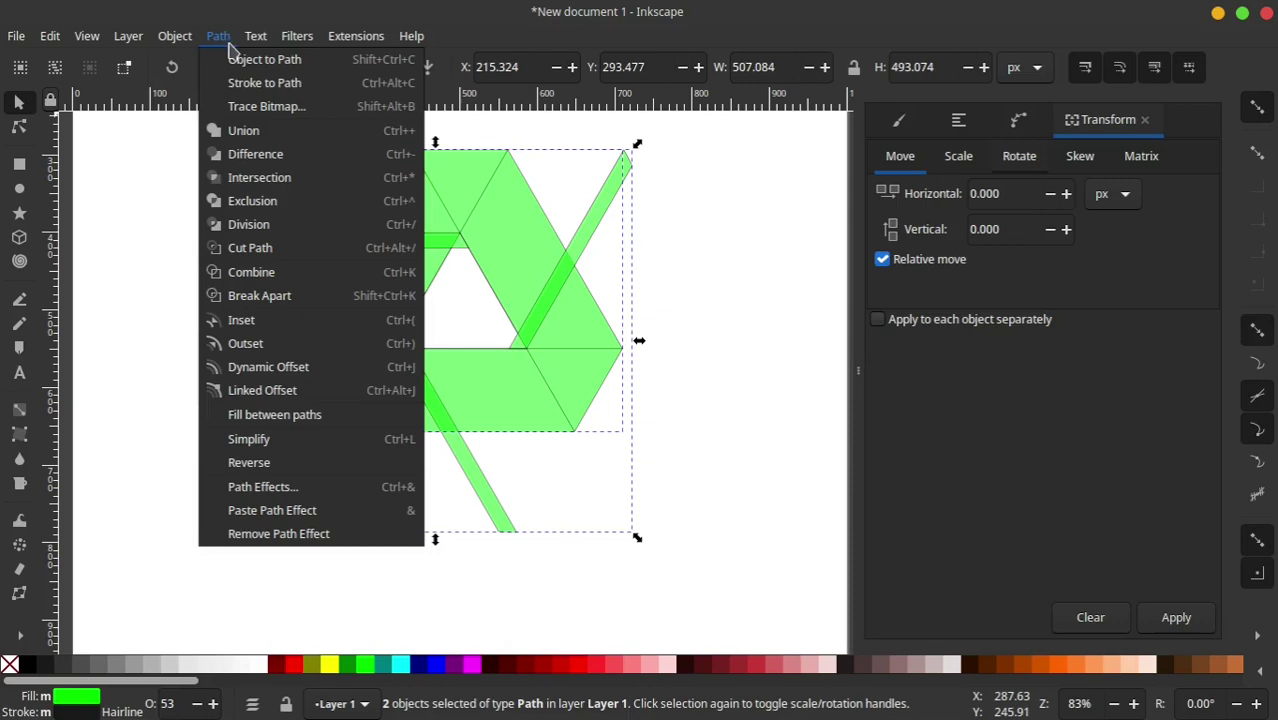
left_click(262, 156)
left_click(520, 271)
Combine the three facet lines into a single path
scroll(386, 279, "right", 3)
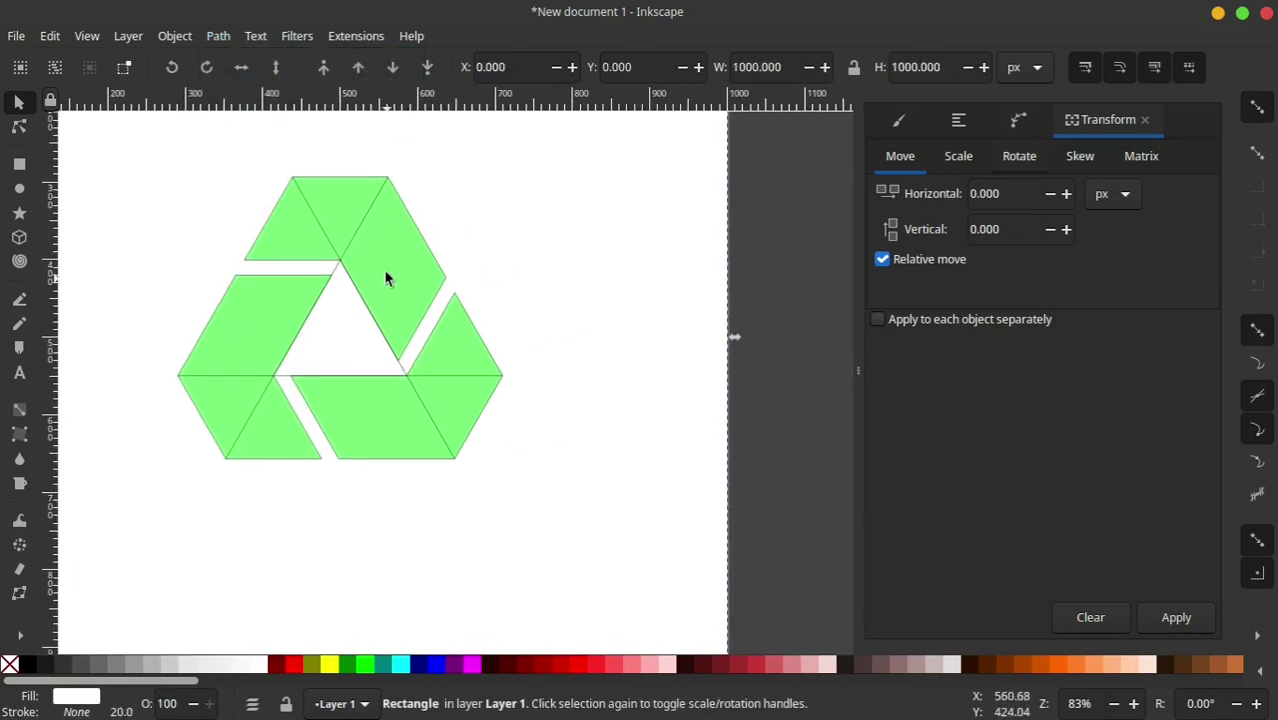
left_click(365, 234)
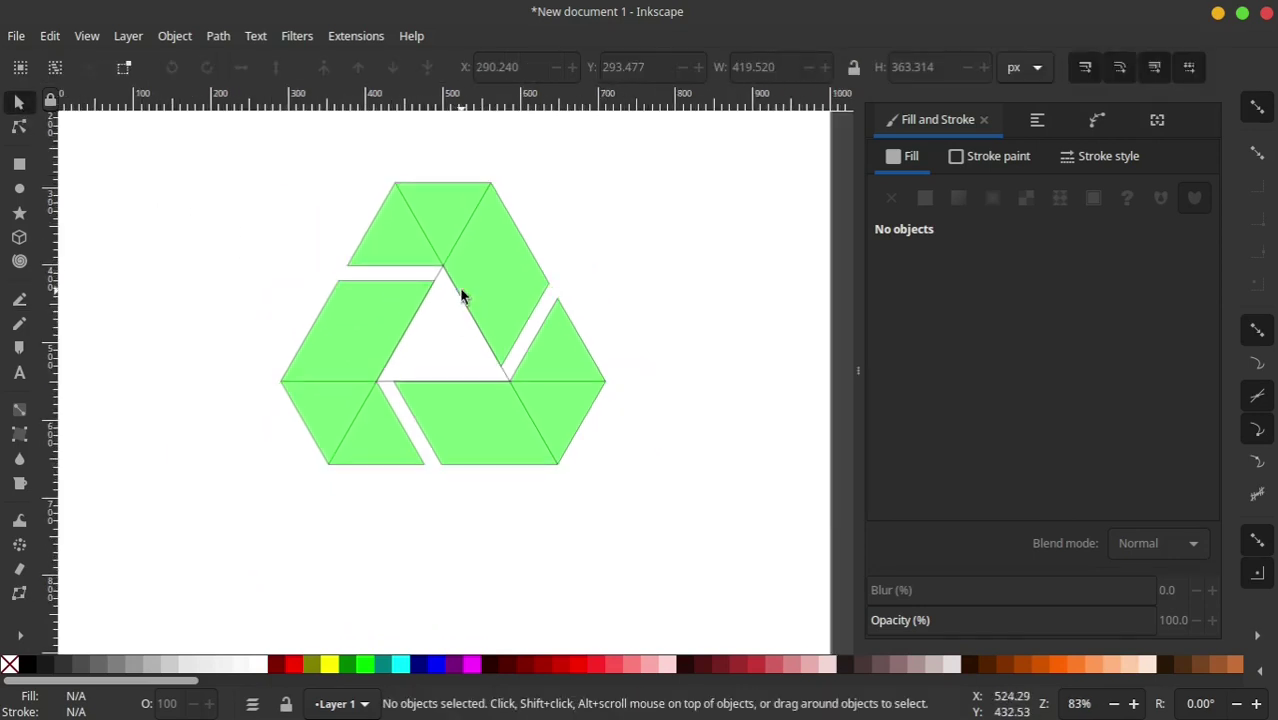
left_click(472, 240)
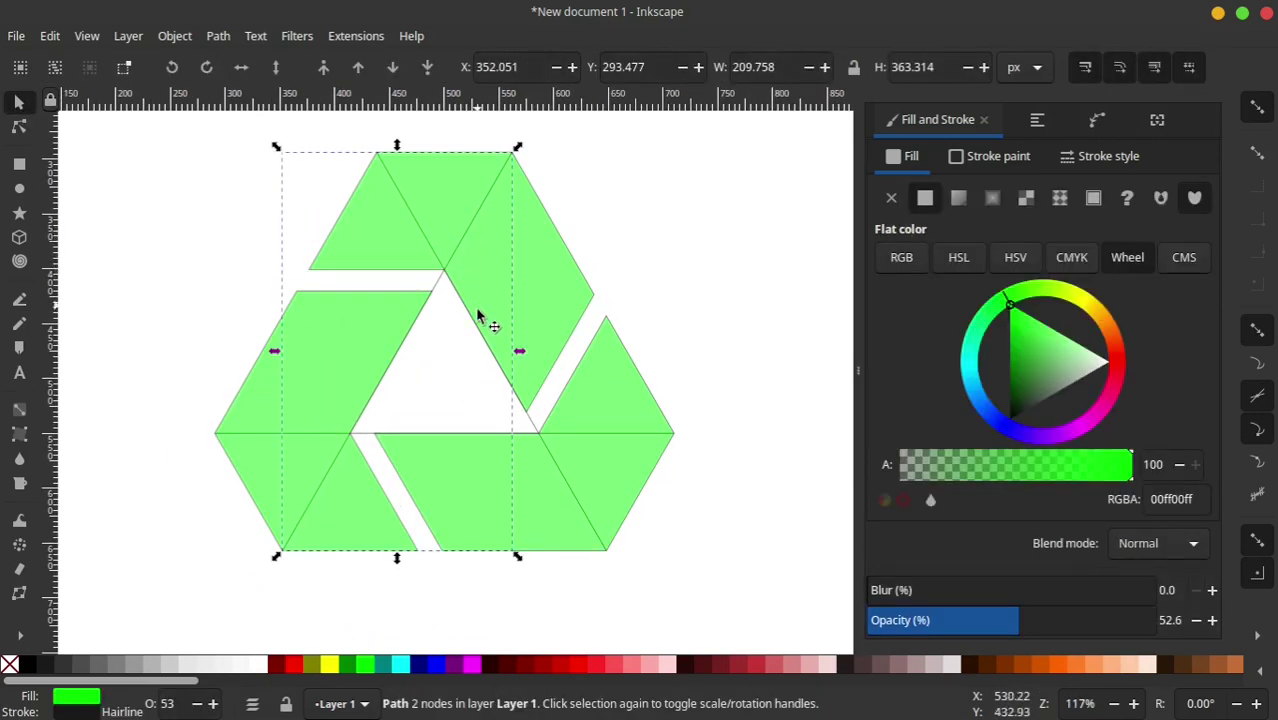
left_click(588, 433, "shift")
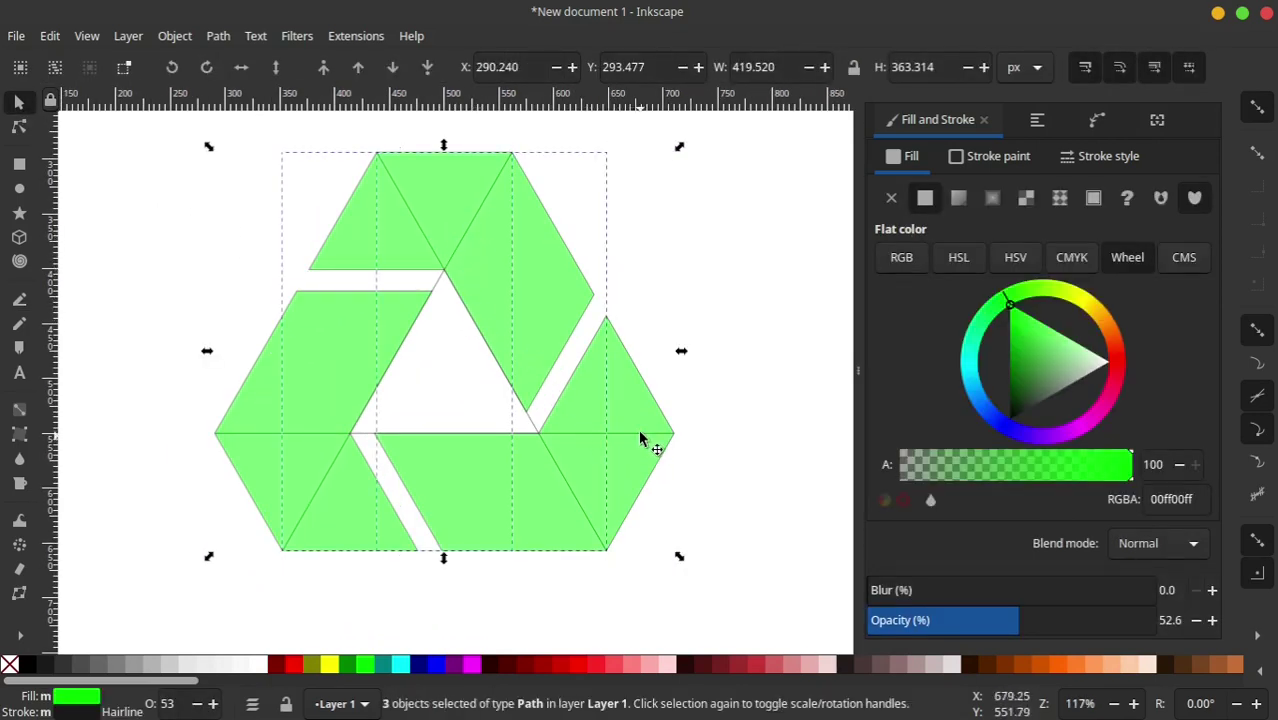
left_click(707, 408)
left_click(665, 434)
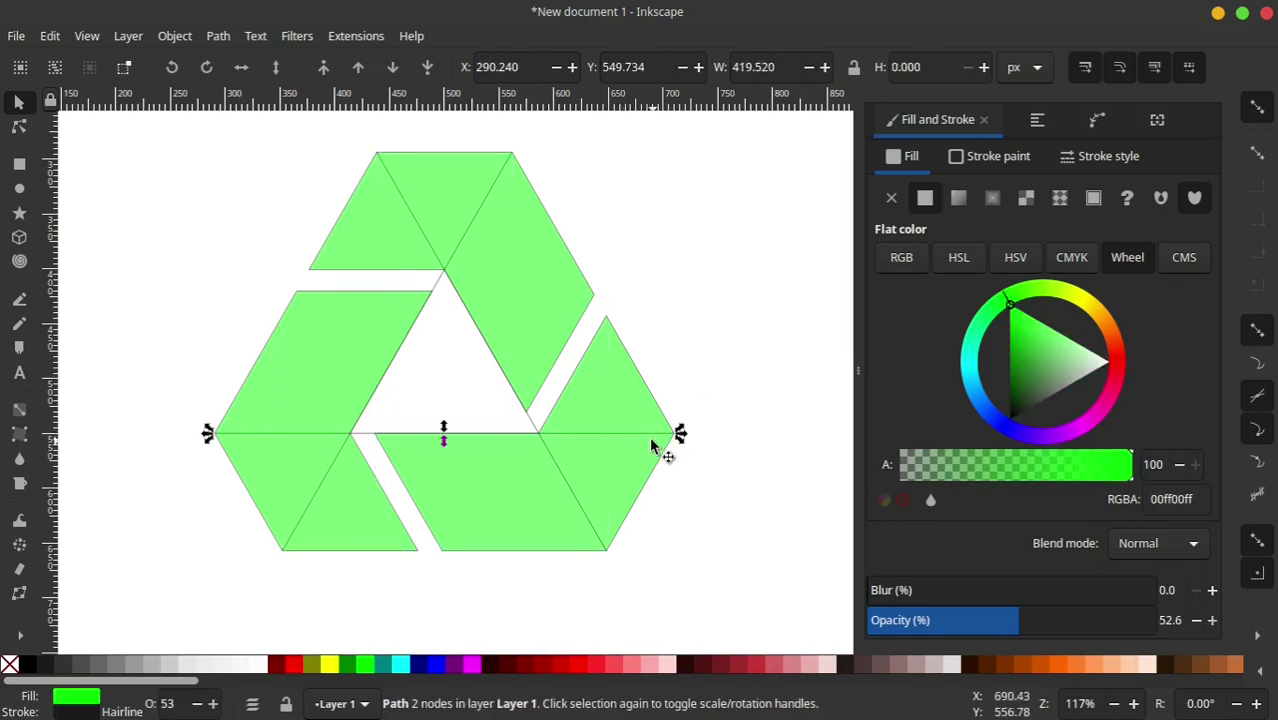
key("shift")
left_click(562, 481, "shift")
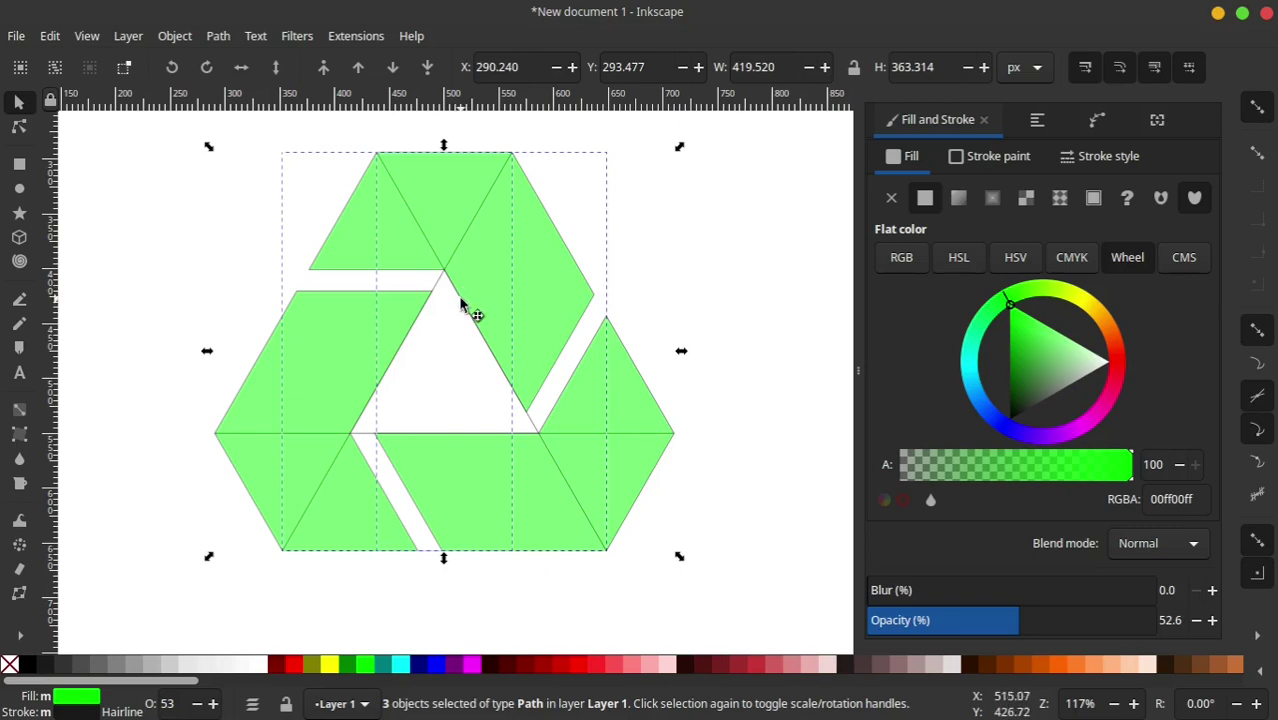
left_click_drag(461, 303, 613, 271)
key("Escape")
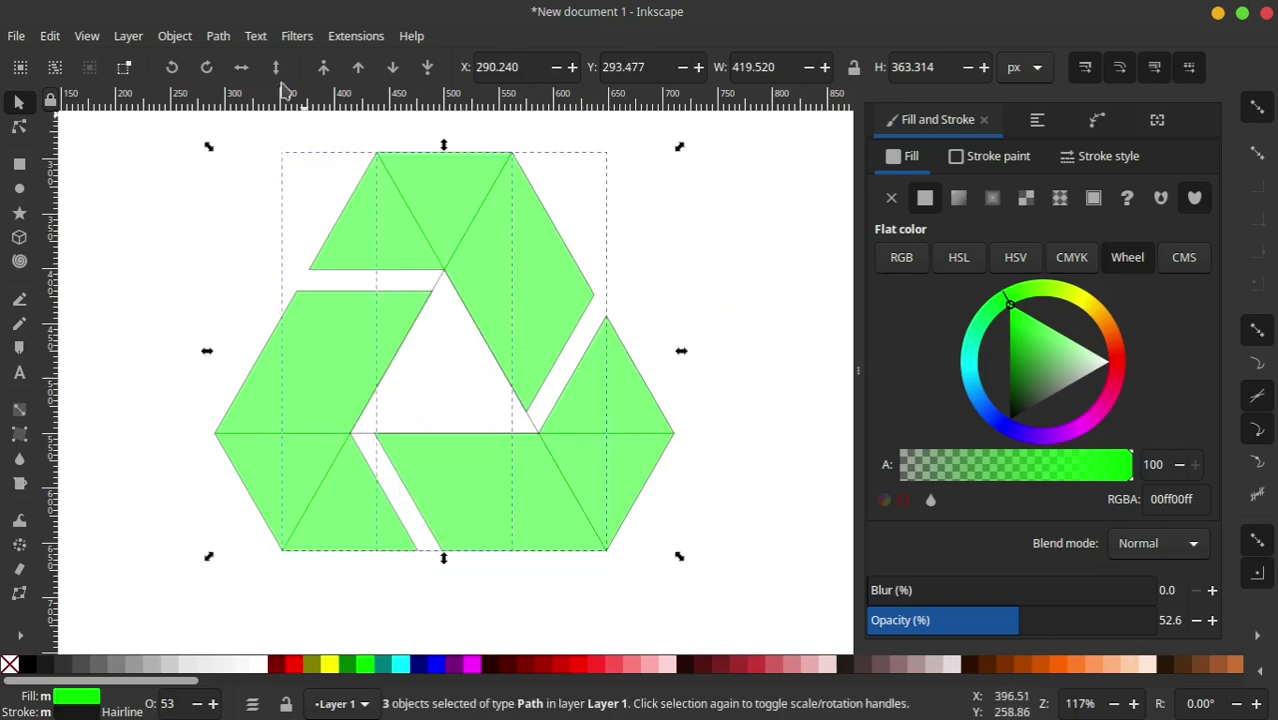
left_click(220, 43)
left_click(285, 274)
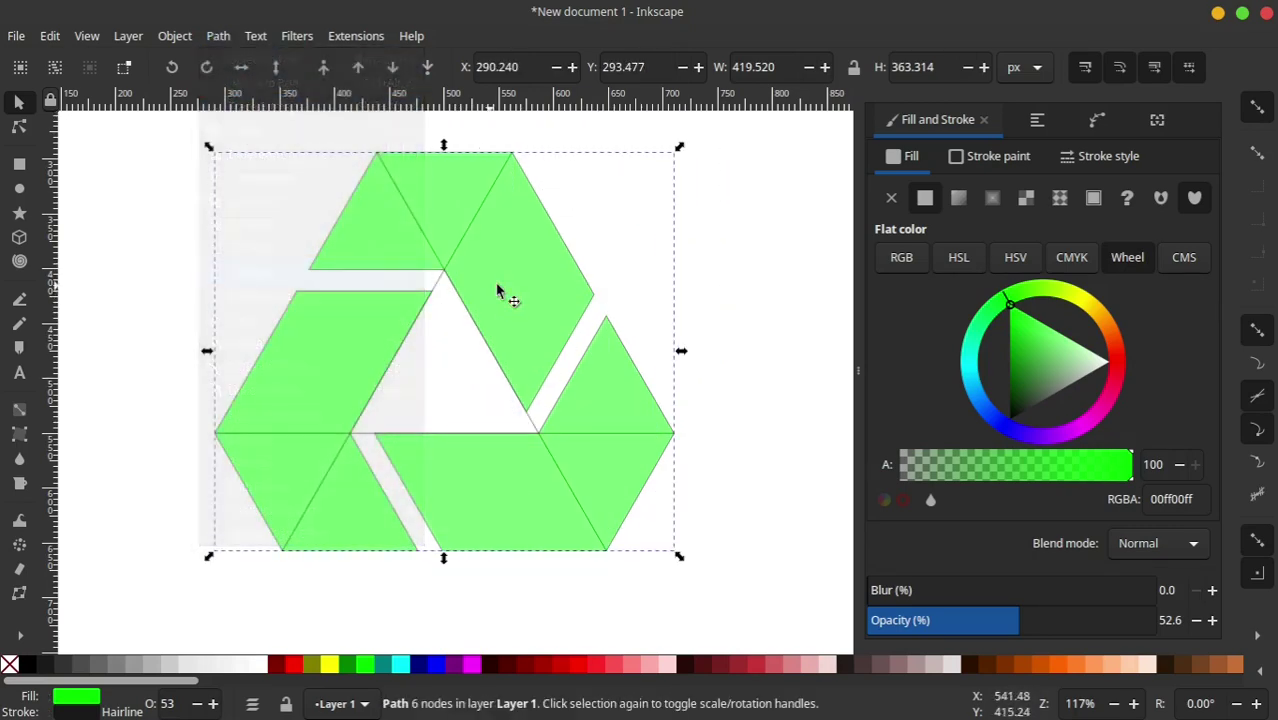
left_click(437, 210, "shift")
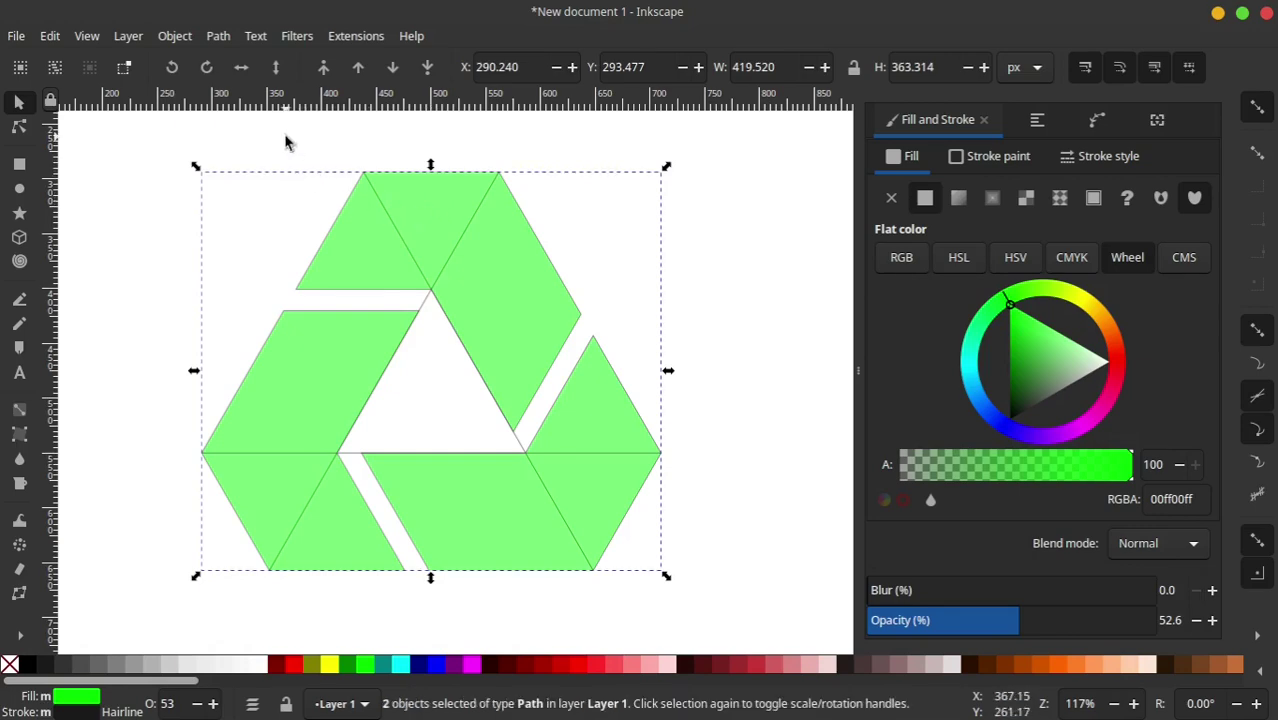
Divide the ring along the facet lines and verify the pieces are separate
left_click(220, 38)
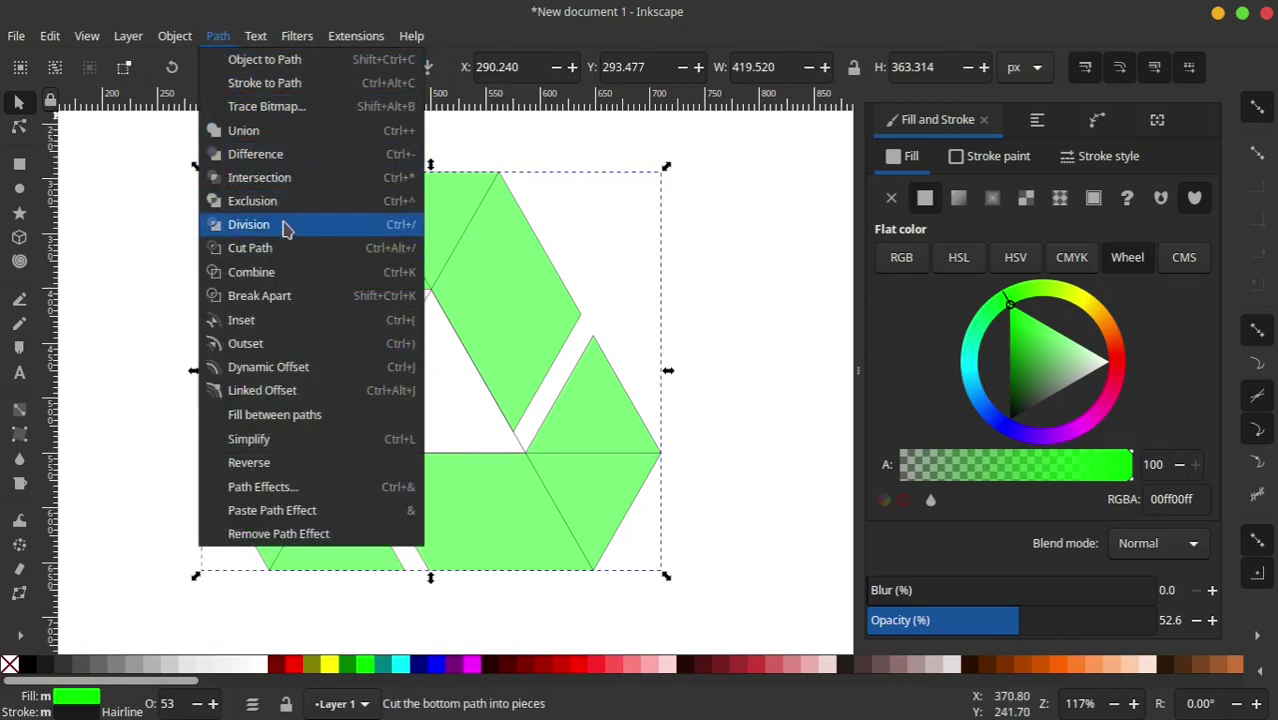
left_click(285, 226)
left_click(730, 222)
left_click_drag(491, 291, 603, 260)
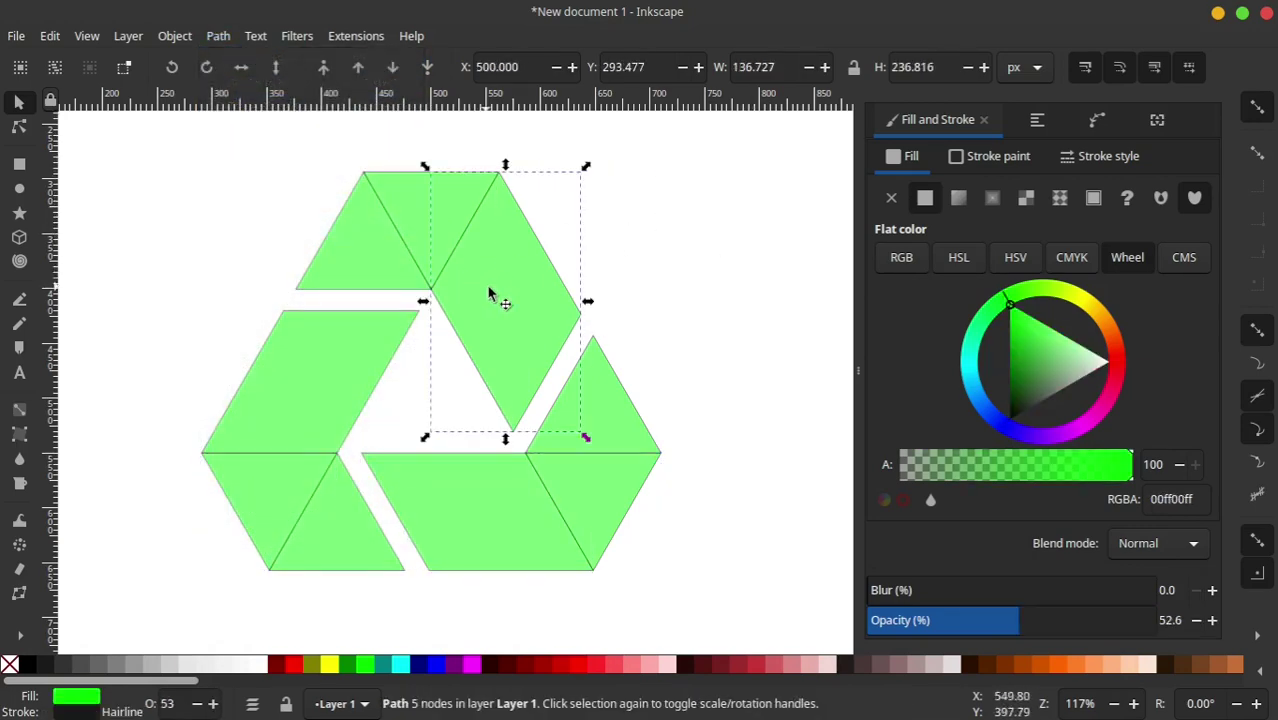
left_click_drag(530, 285, 405, 328)
left_click(605, 428)
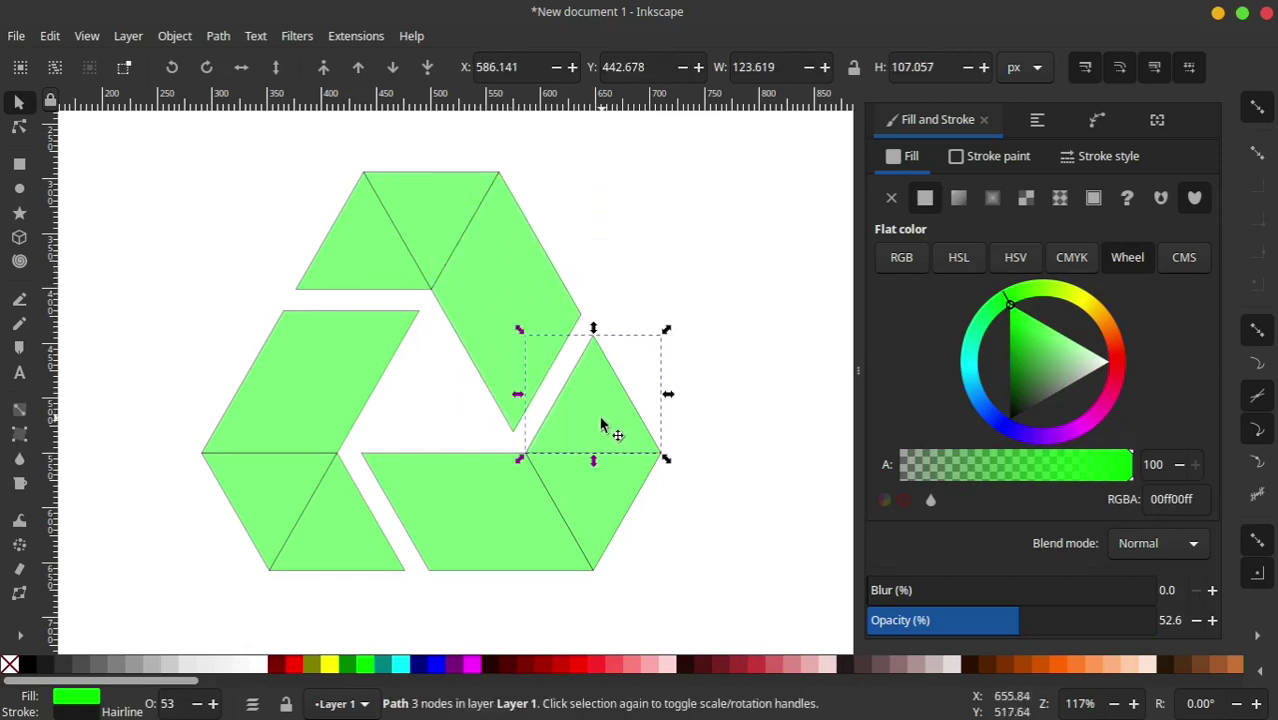
left_click_drag(605, 428, 735, 318)
key("ctrl+z")
left_click(756, 288)
Select all nine logo pieces and remove their outlines
scroll(522, 288, "right", 2)
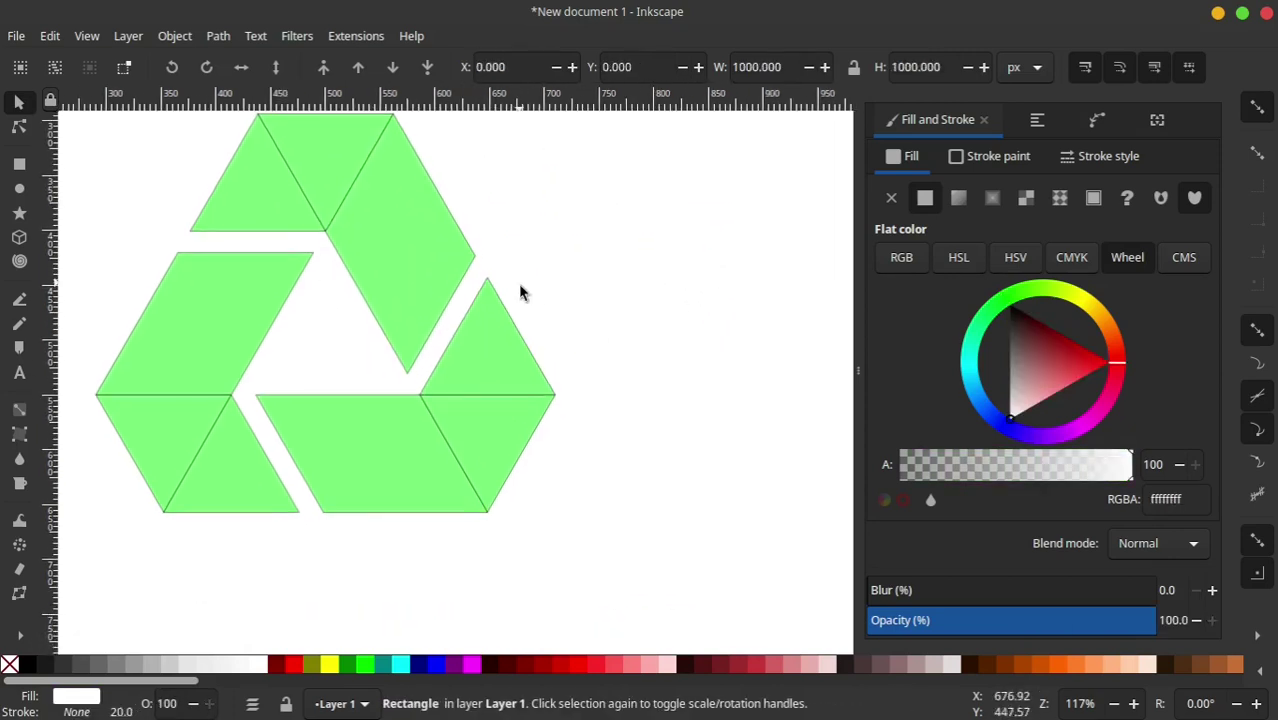
key("5")
scroll(517, 313, "down", 1)
left_click_drag(750, 205, 308, 448)
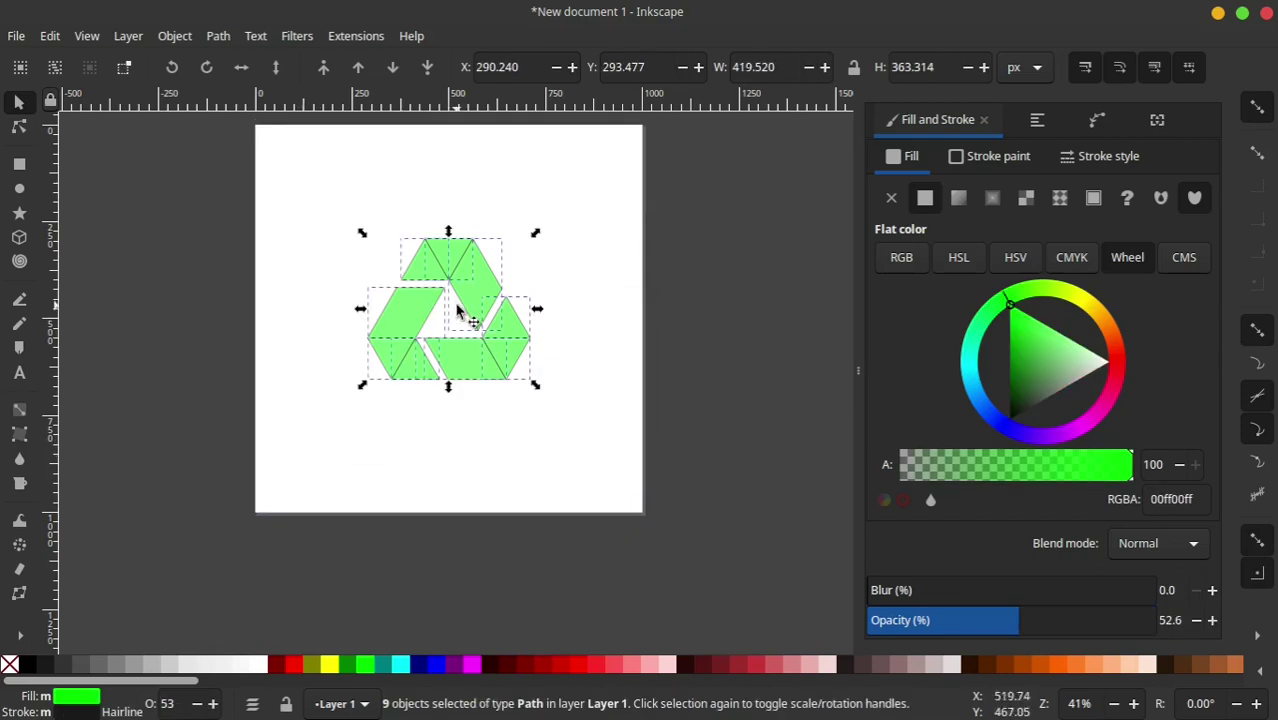
scroll(465, 313, "up", 1)
left_click(9, 664, "shift")
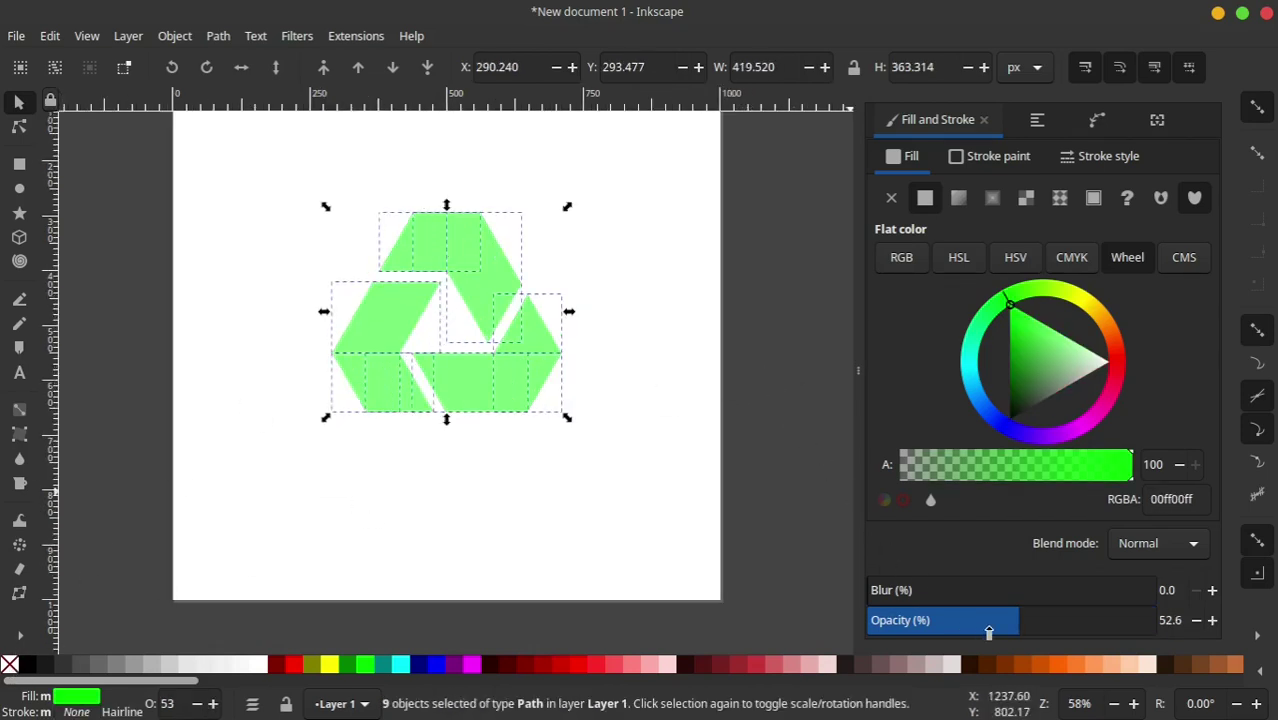
Give all logo pieces a fully opaque teal 008080ff fill
left_click_drag(1040, 622, 1248, 622)
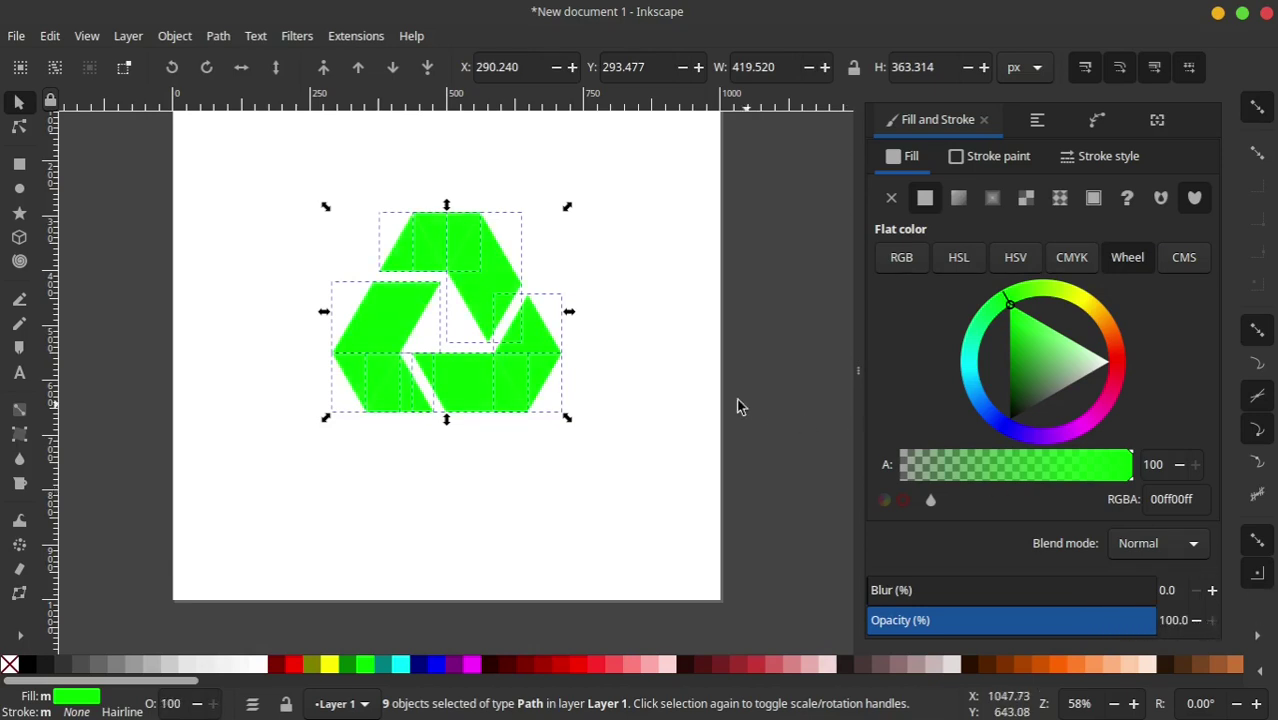
left_click(386, 664)
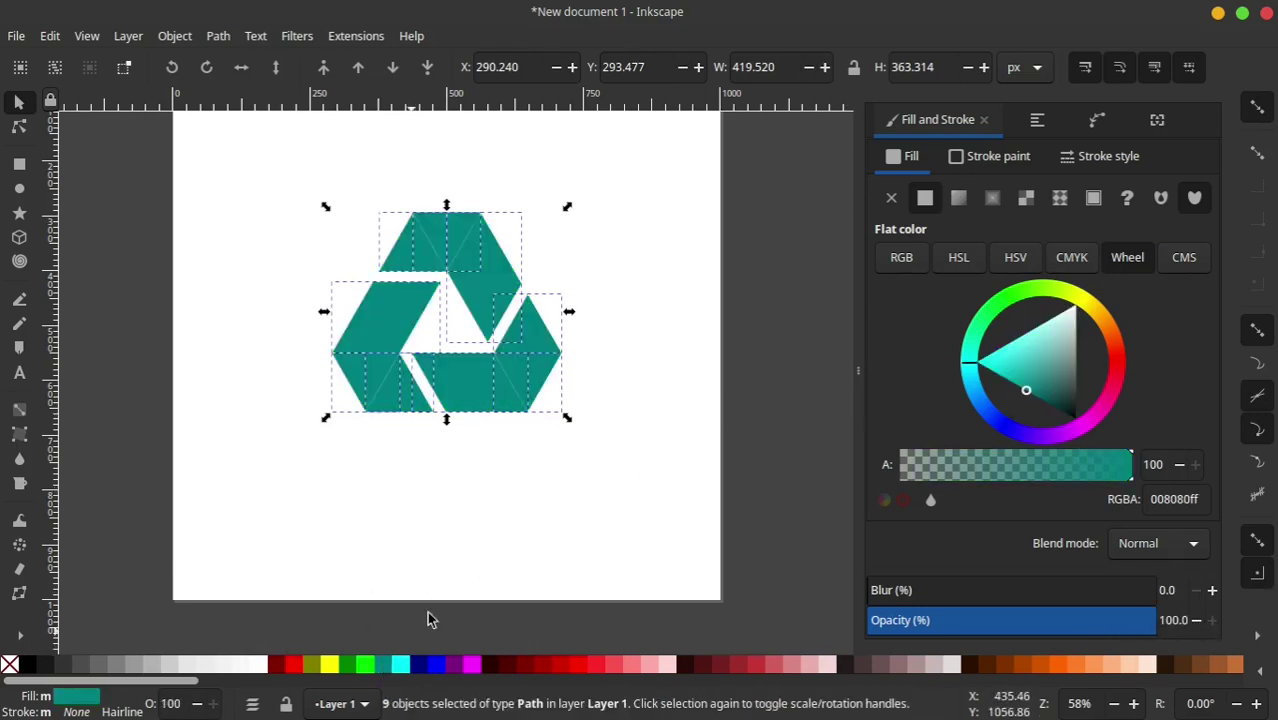
left_click(790, 356)
left_click(457, 261)
scroll(388, 316, "up", 1, "ctrl")
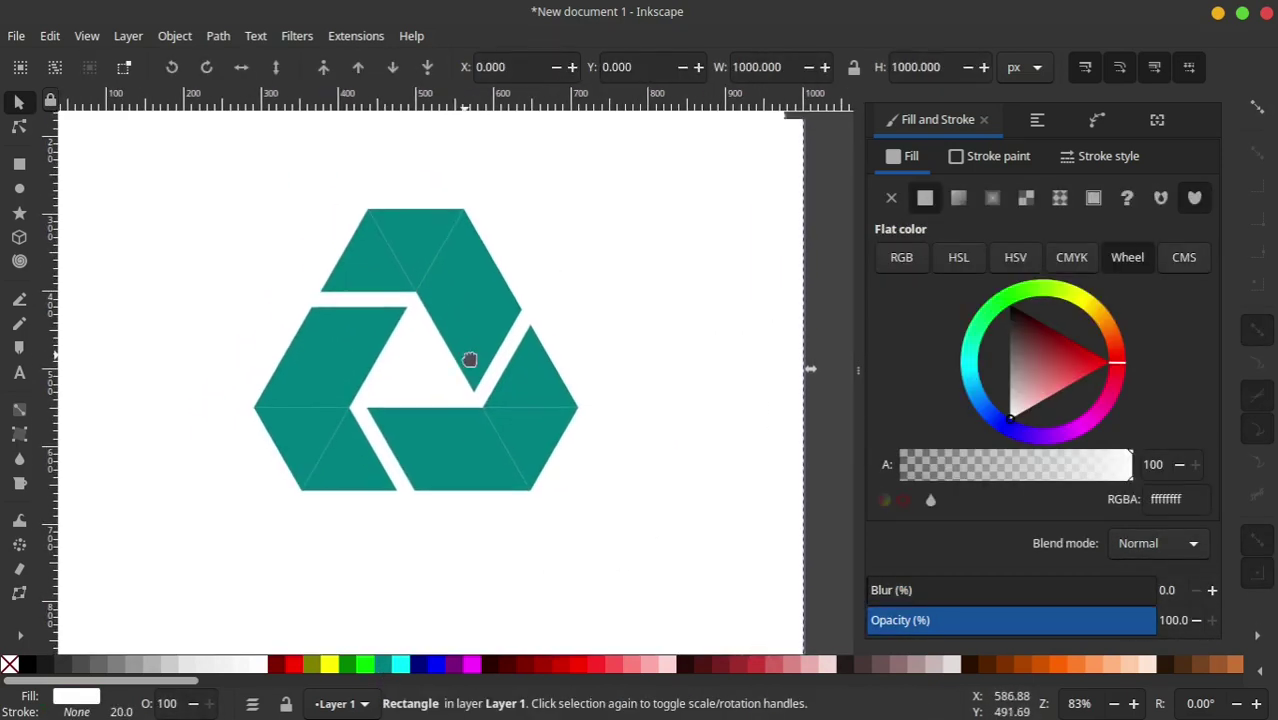
Union the top logo piece with its adjacent piece into one band
scroll(437, 335, "right", 1)
scroll(437, 335, "down", 1)
left_click(356, 226)
left_click(413, 300, "shift")
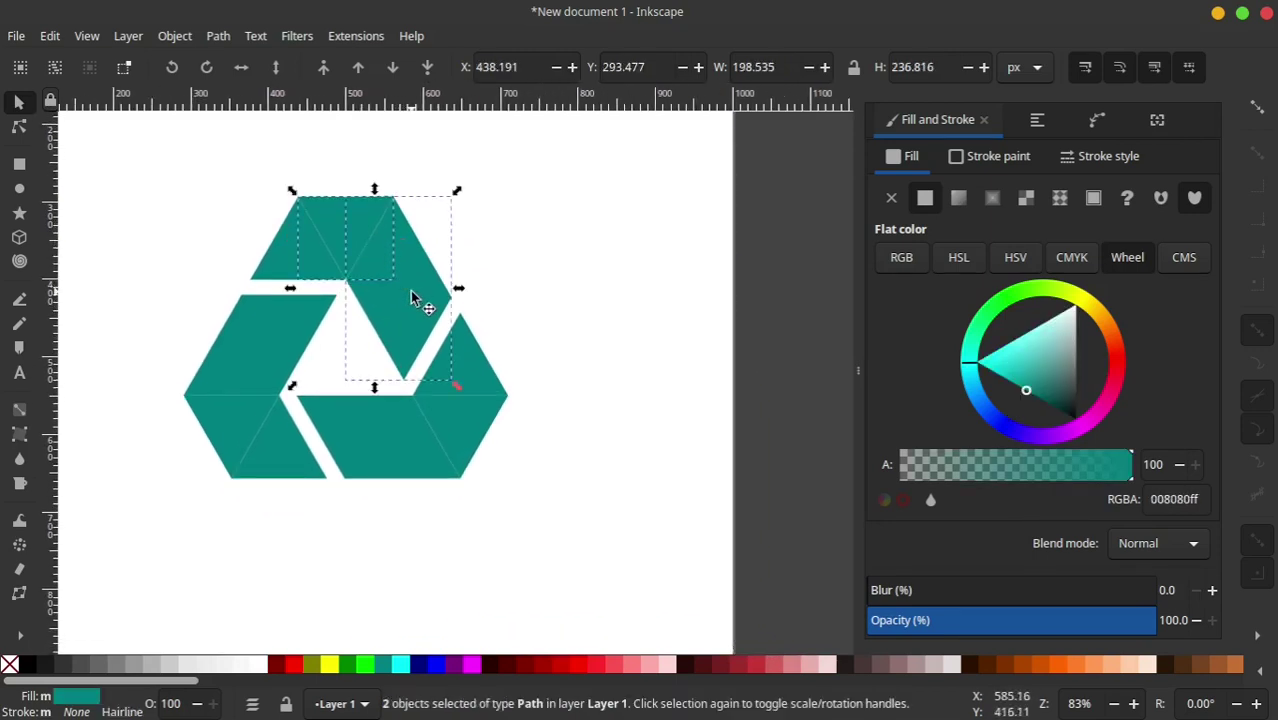
left_click(226, 37)
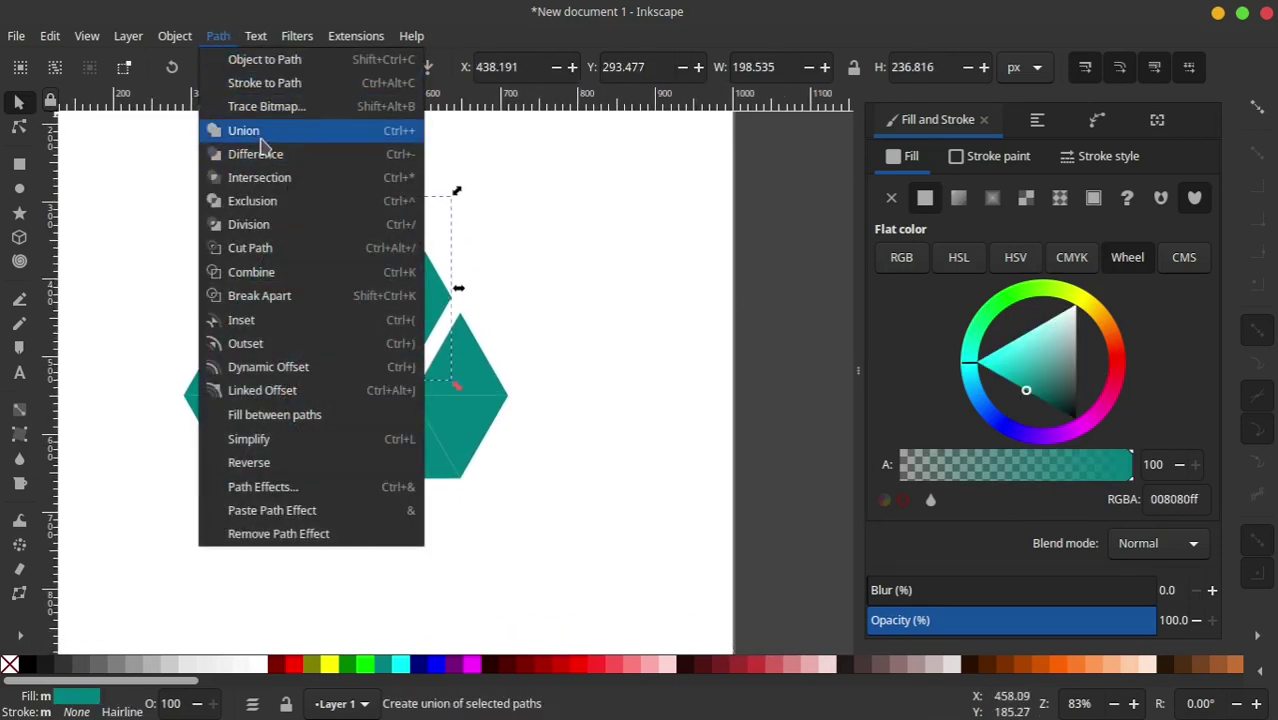
left_click(240, 126)
Union the lower-right with bottom pieces, and the two left pieces, into bands
left_click(474, 410)
left_click(392, 432, "shift")
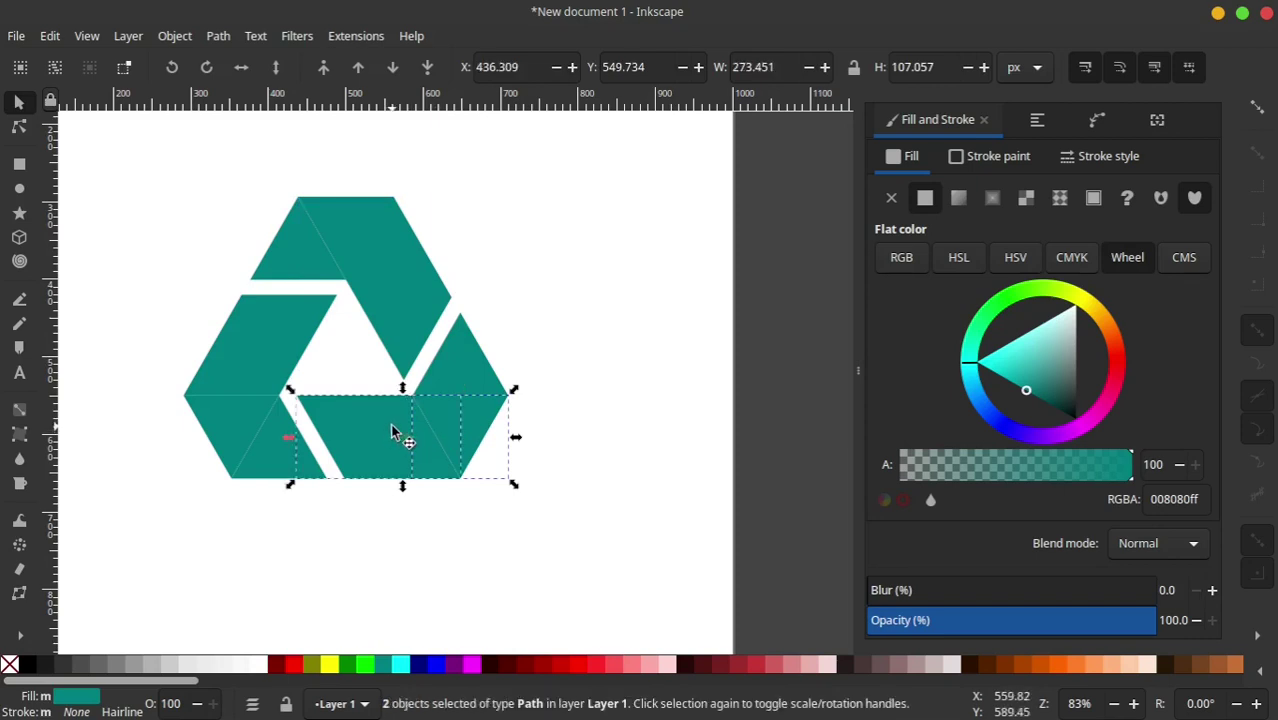
left_click(218, 36)
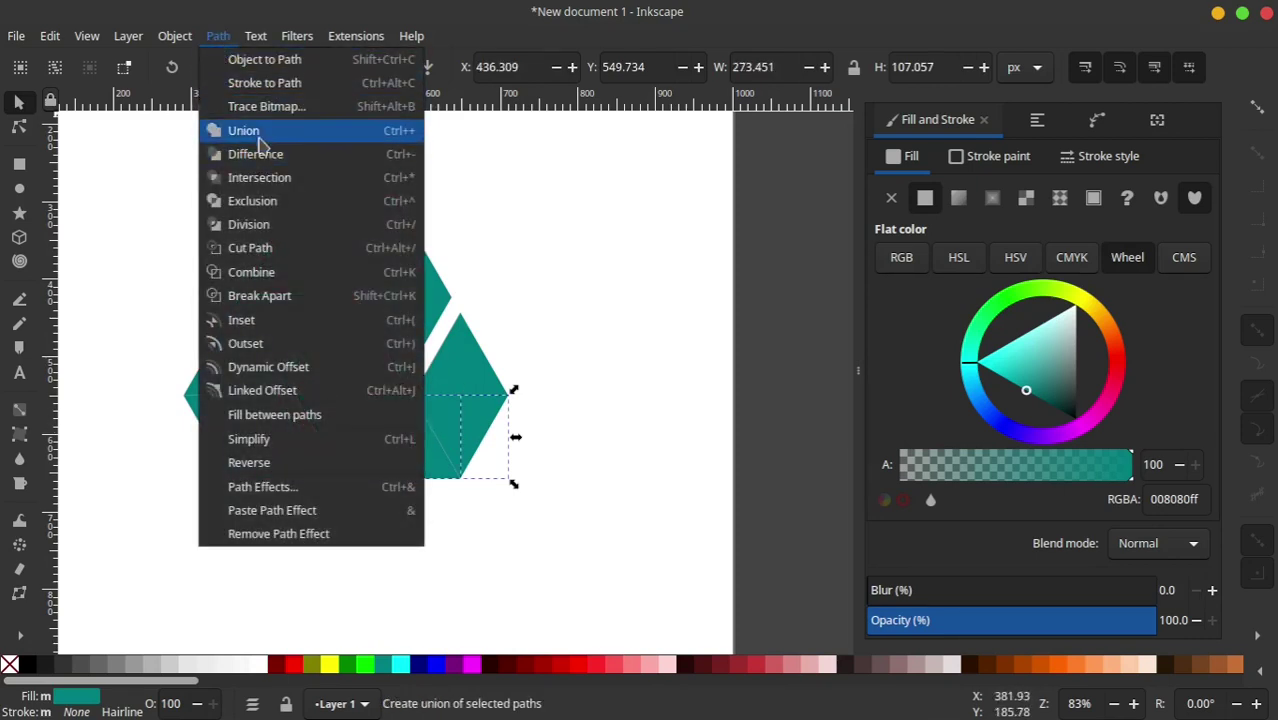
left_click(240, 126)
left_click(255, 367)
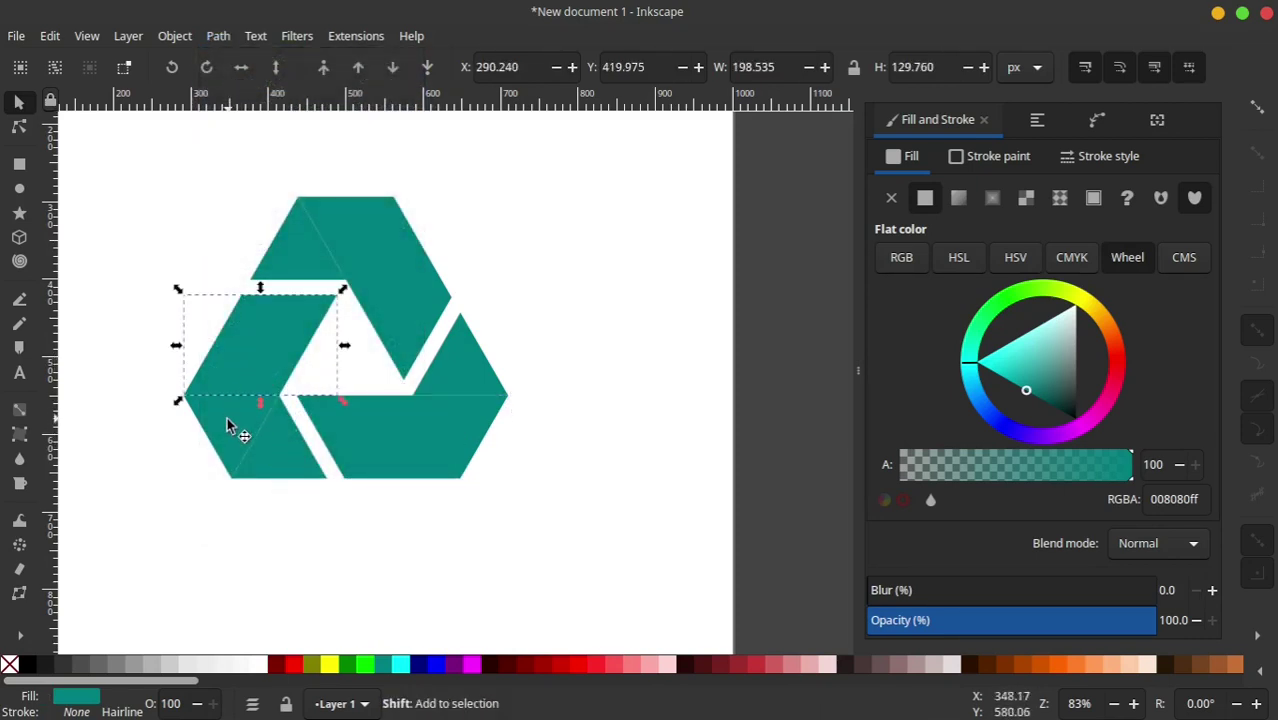
left_click(228, 428, "shift")
left_click(218, 36)
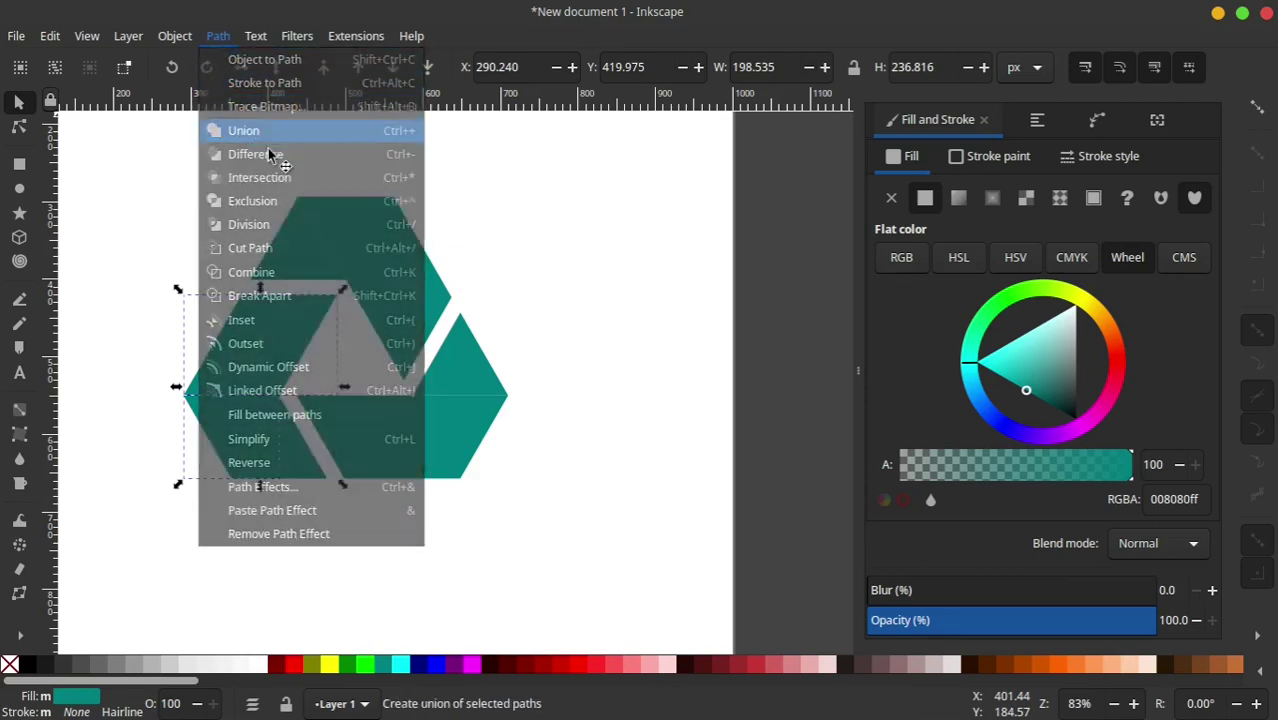
left_click(240, 128)
Fill the background square dark charcoal 1a1a1aff
left_click(550, 295)
scroll(550, 295, "down", 1, "ctrl")
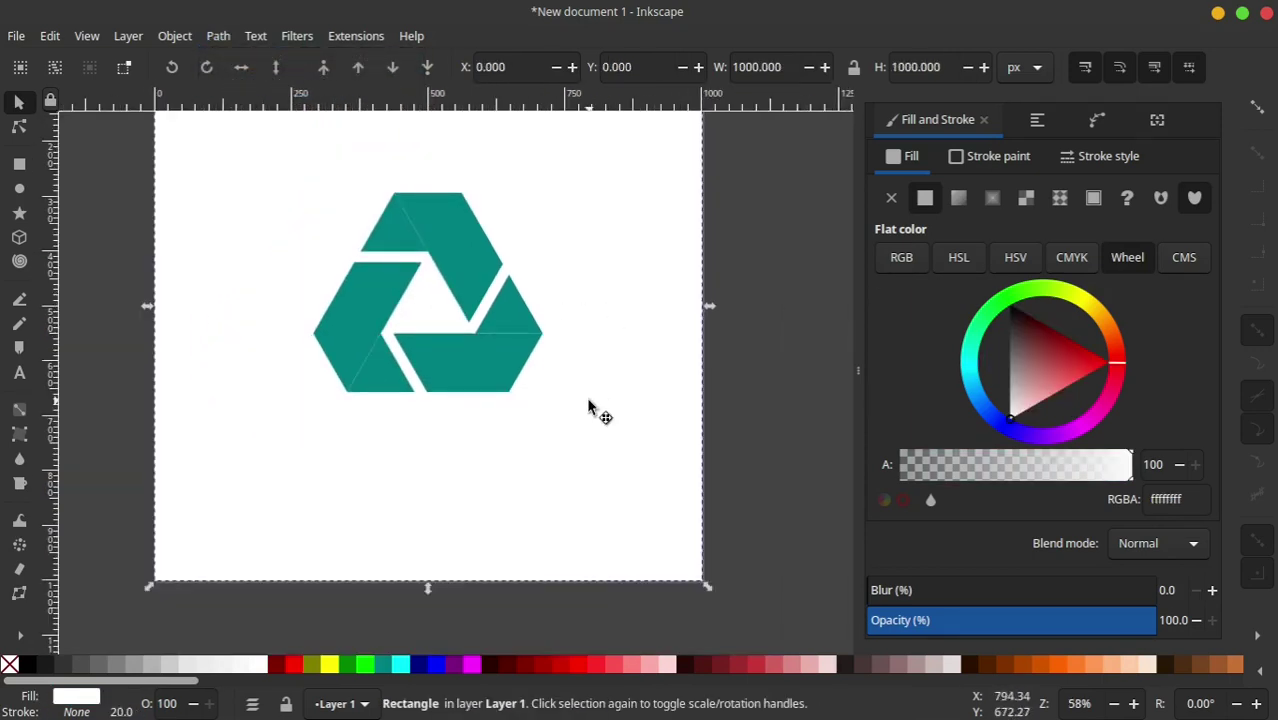
left_click(46, 664)
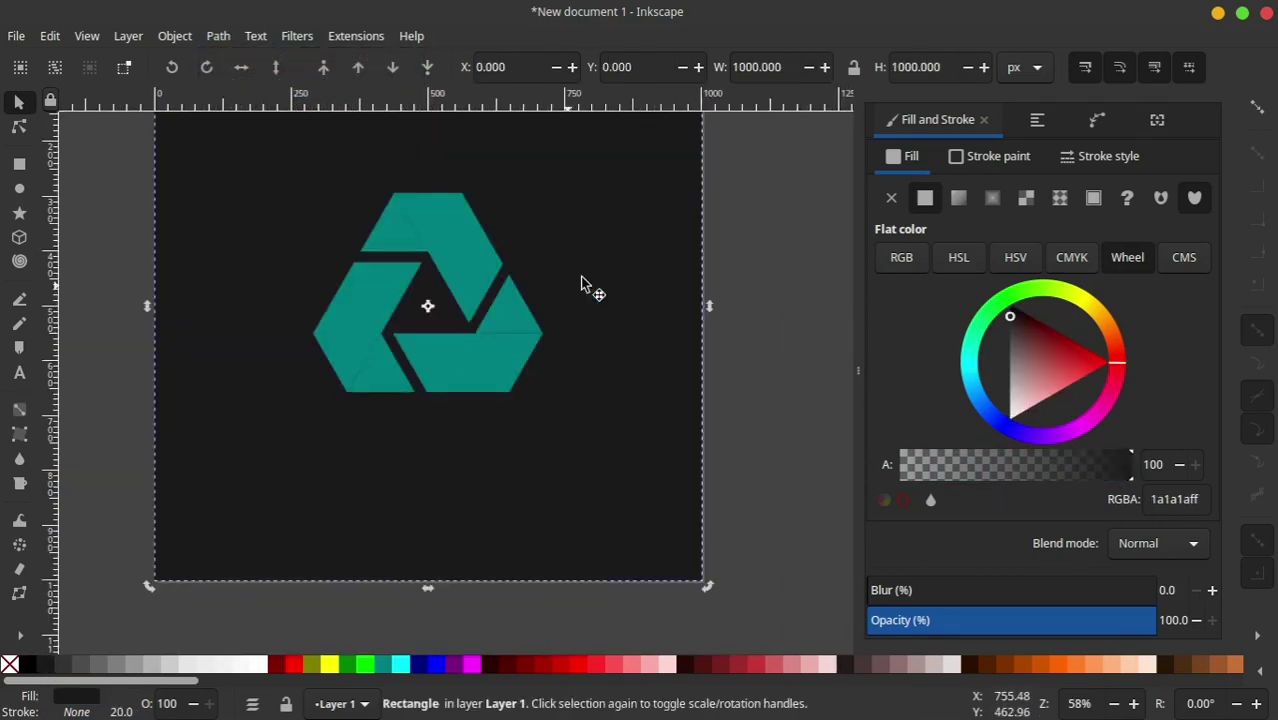
left_click(751, 215)
left_click(475, 250)
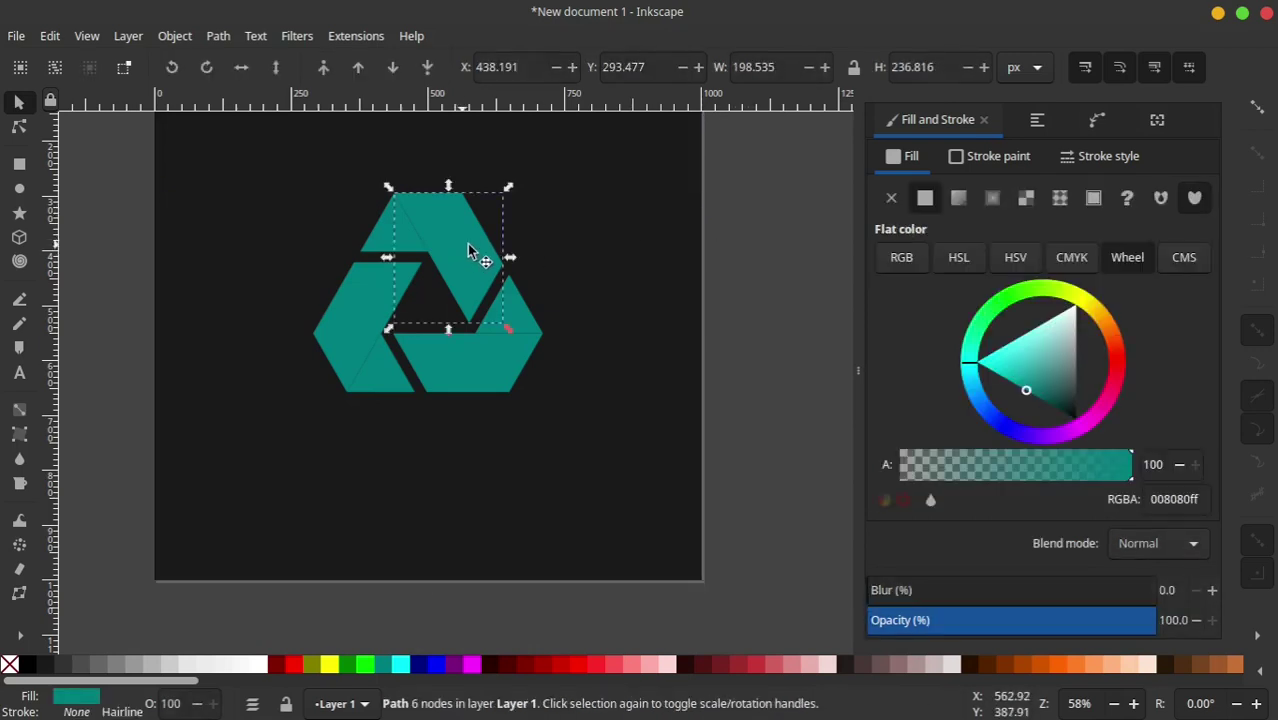
left_click(499, 357, "shift")
Colour the three long bands golden yellow fec351ff using the colour wheel
left_click(356, 328, "shift")
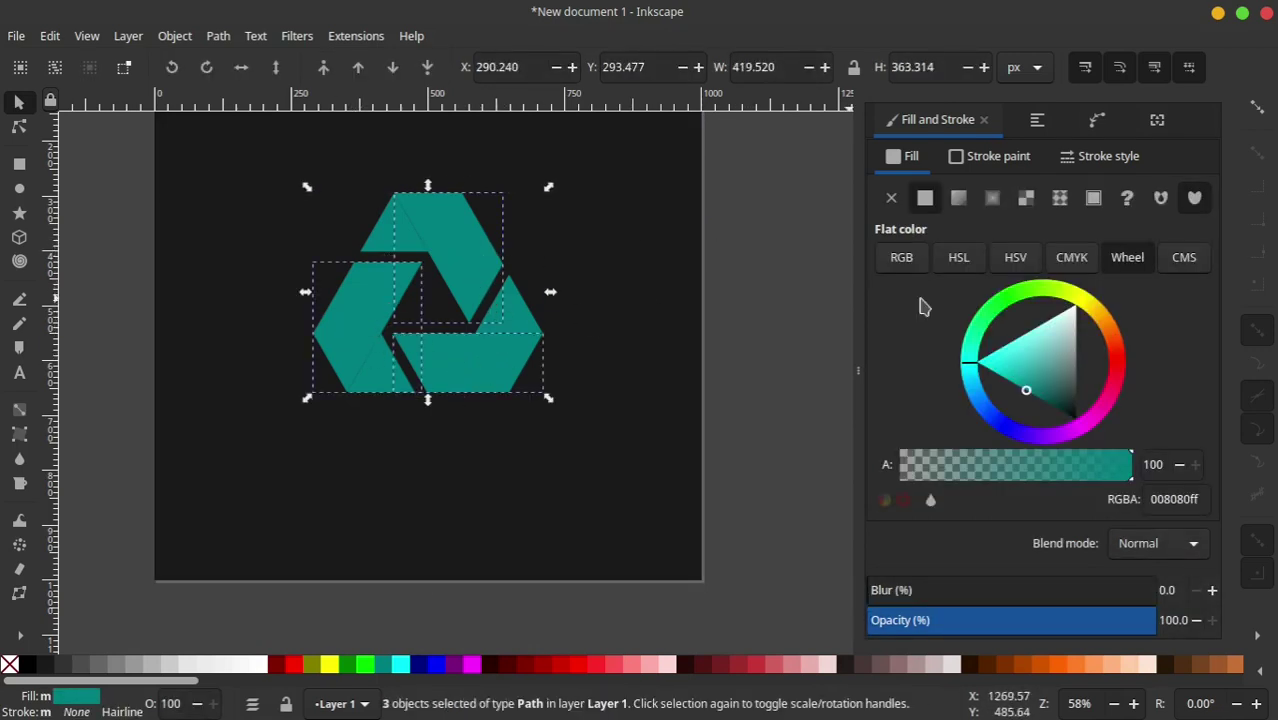
left_click(1119, 343)
left_click(1080, 358)
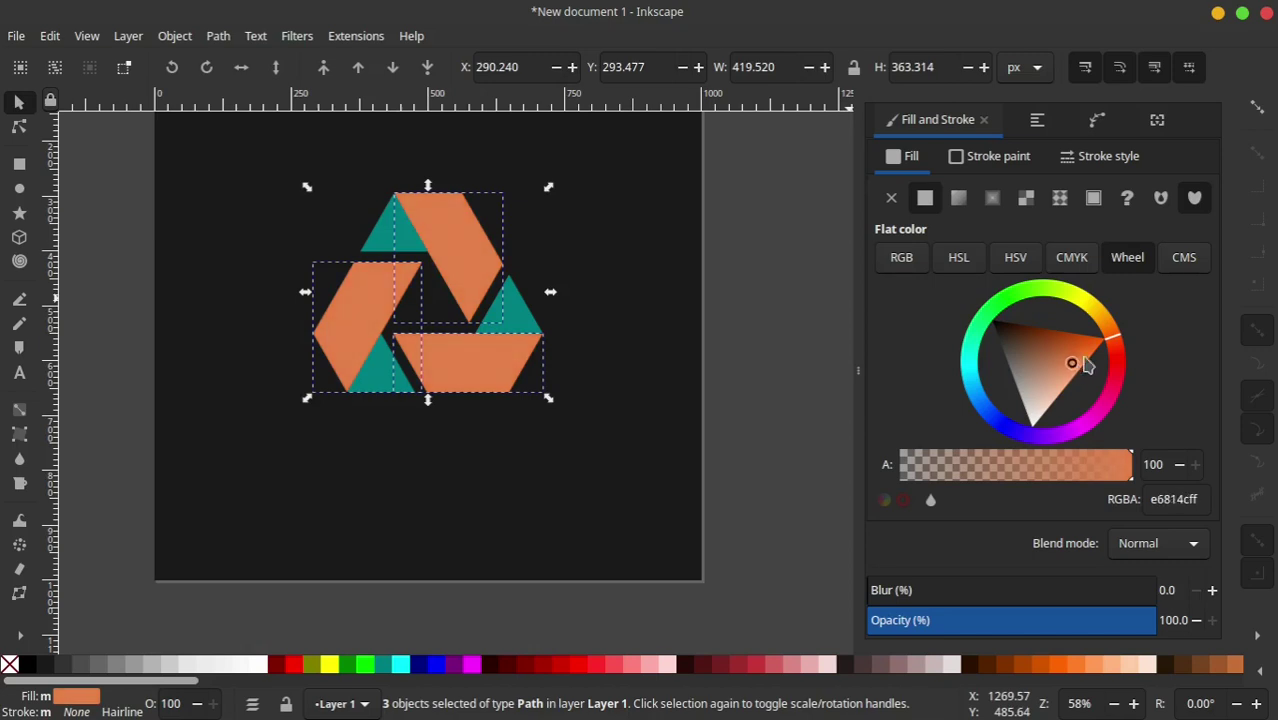
left_click(1105, 323)
left_click(1077, 346)
mouse_move(1077, 346)
left_mouse_down()
mouse_move(1060, 358)
mouse_move(1080, 340)
mouse_move(1077, 366)
left_mouse_up()
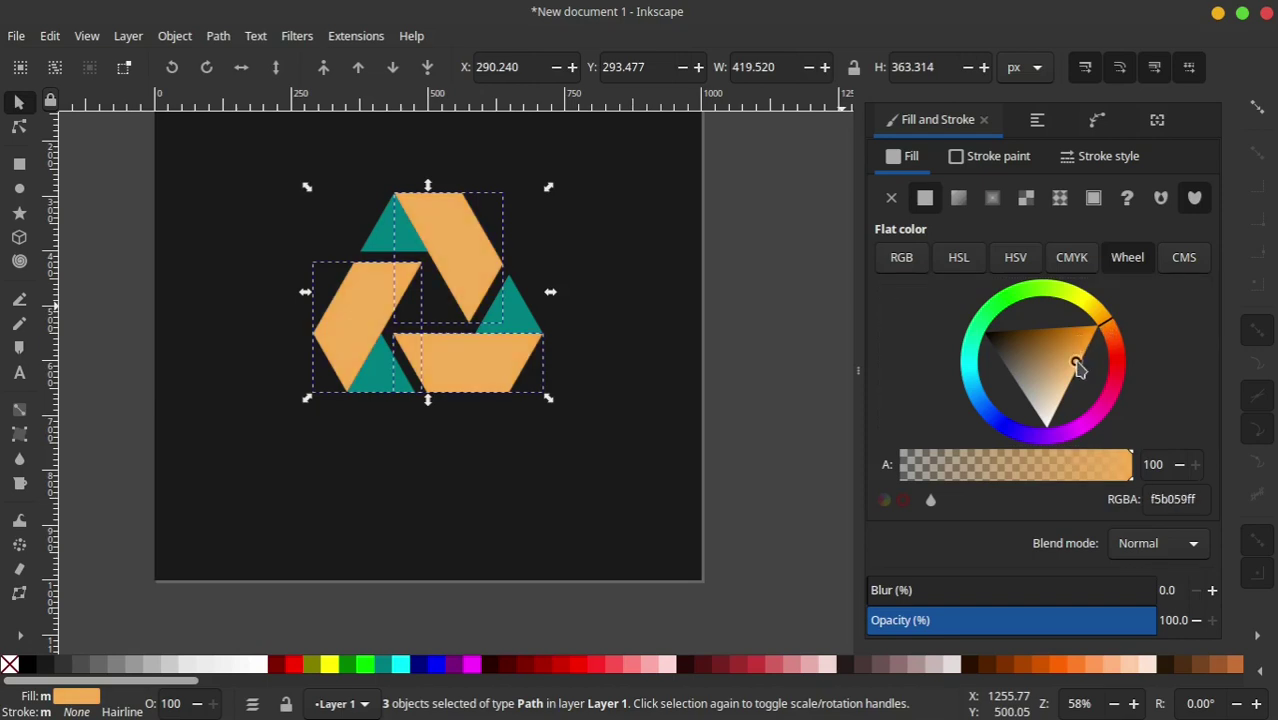
left_click_drag(1105, 325, 1100, 318)
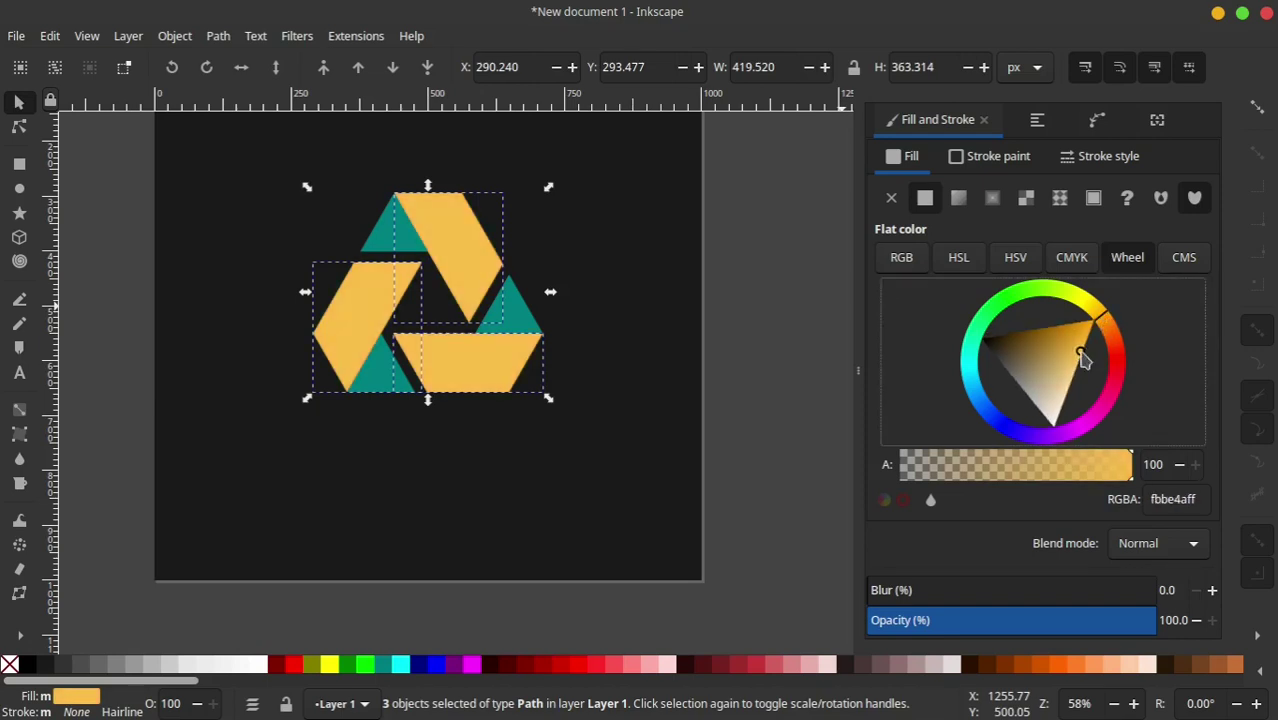
left_click_drag(1080, 360, 1068, 360)
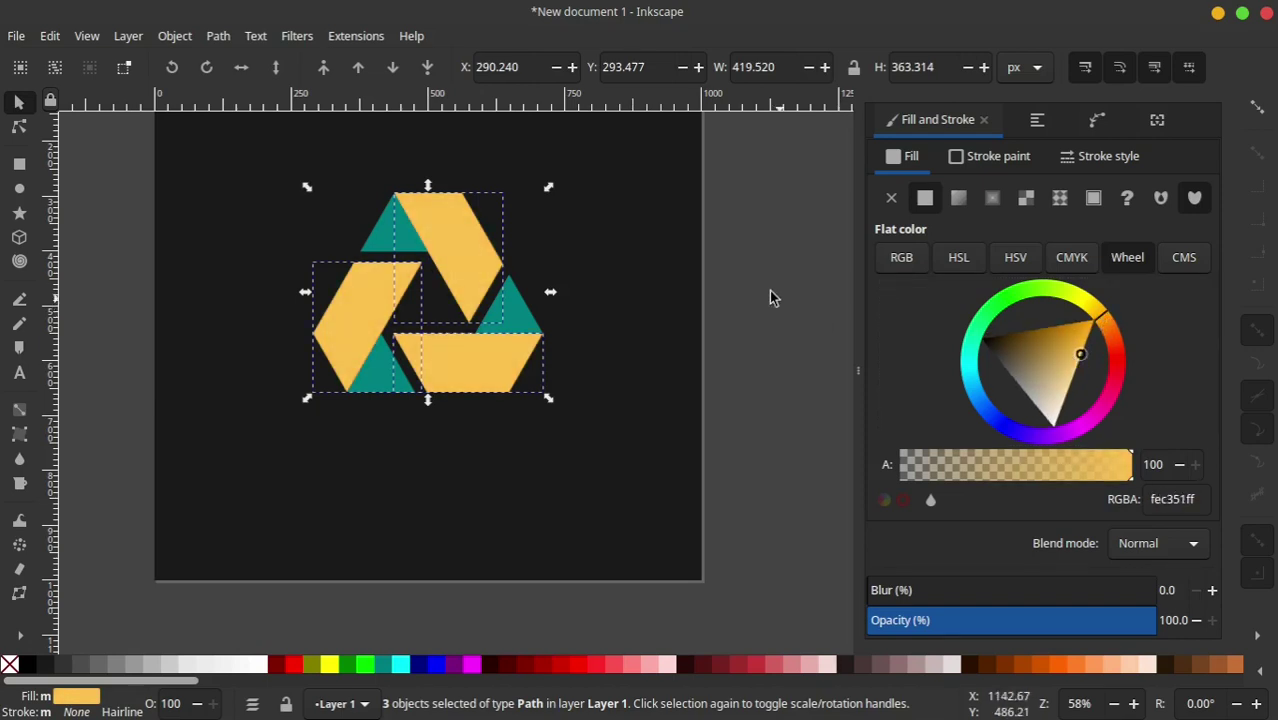
left_click(674, 305)
Fill the three small corner triangles with a darker gold (9d711eff), sampled from the yellow bands
left_click(508, 306)
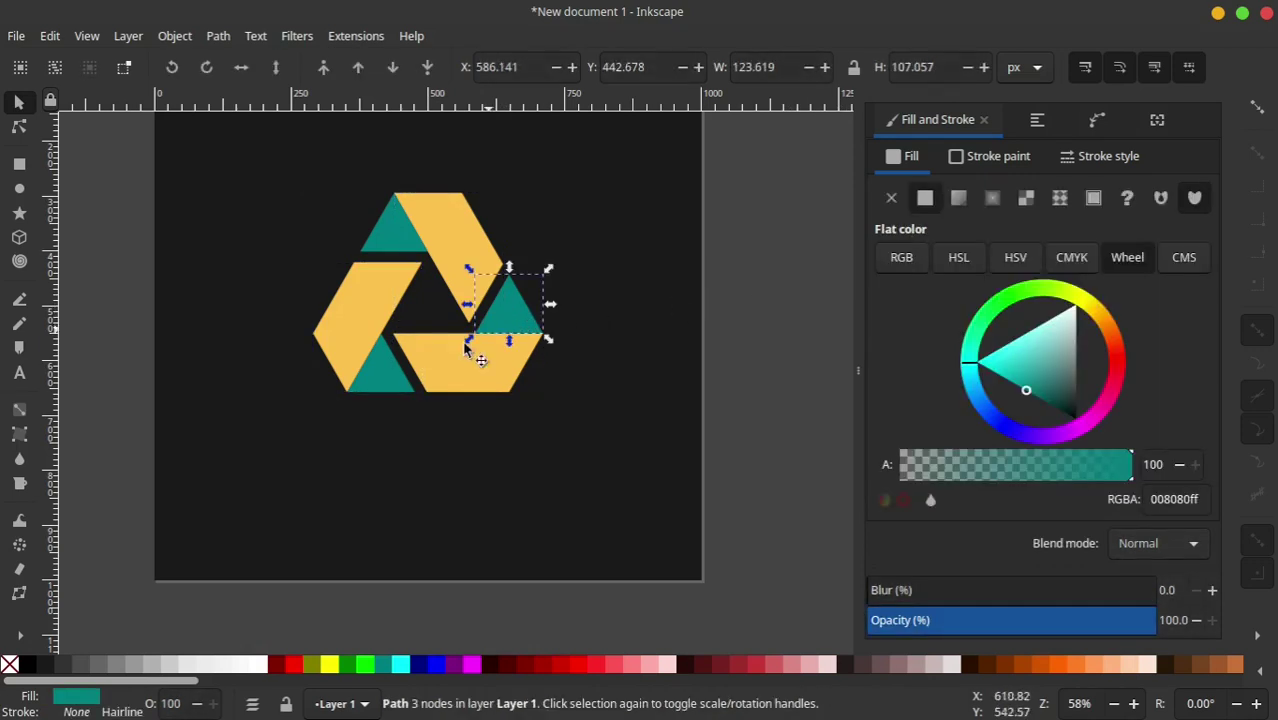
left_click(405, 385, "shift")
left_click(380, 238, "shift")
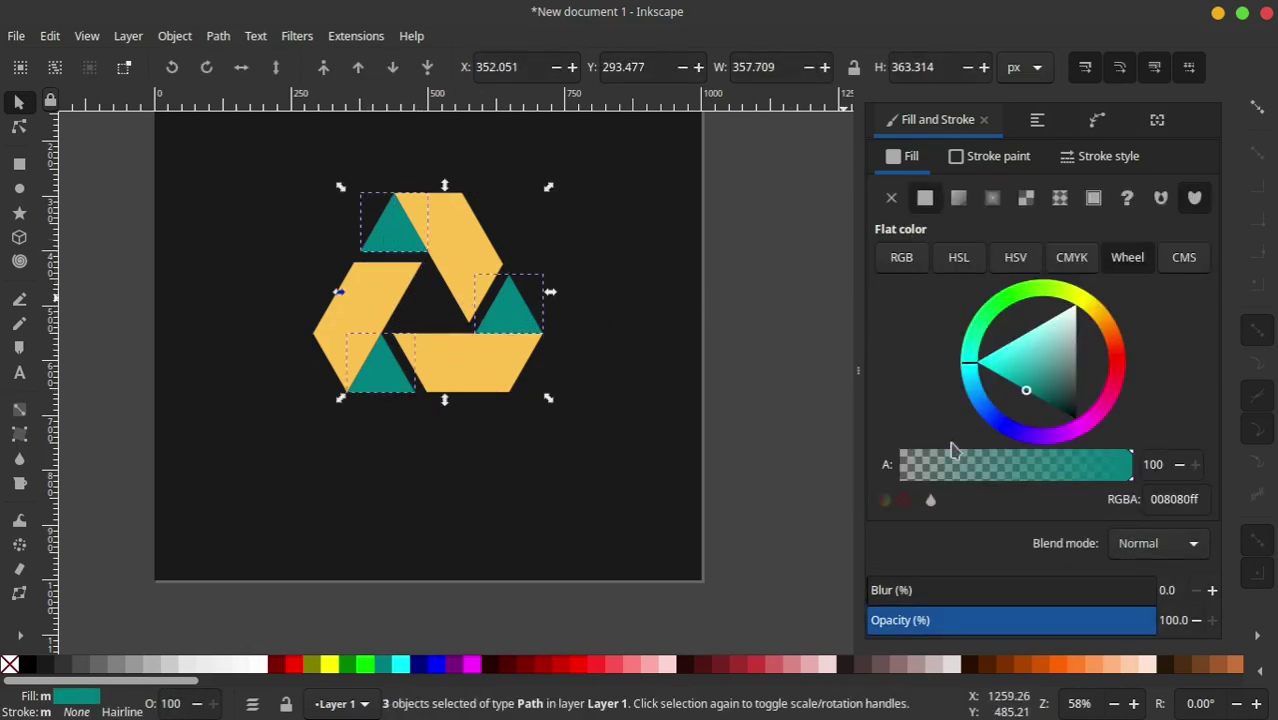
left_click(930, 503)
left_click(491, 380)
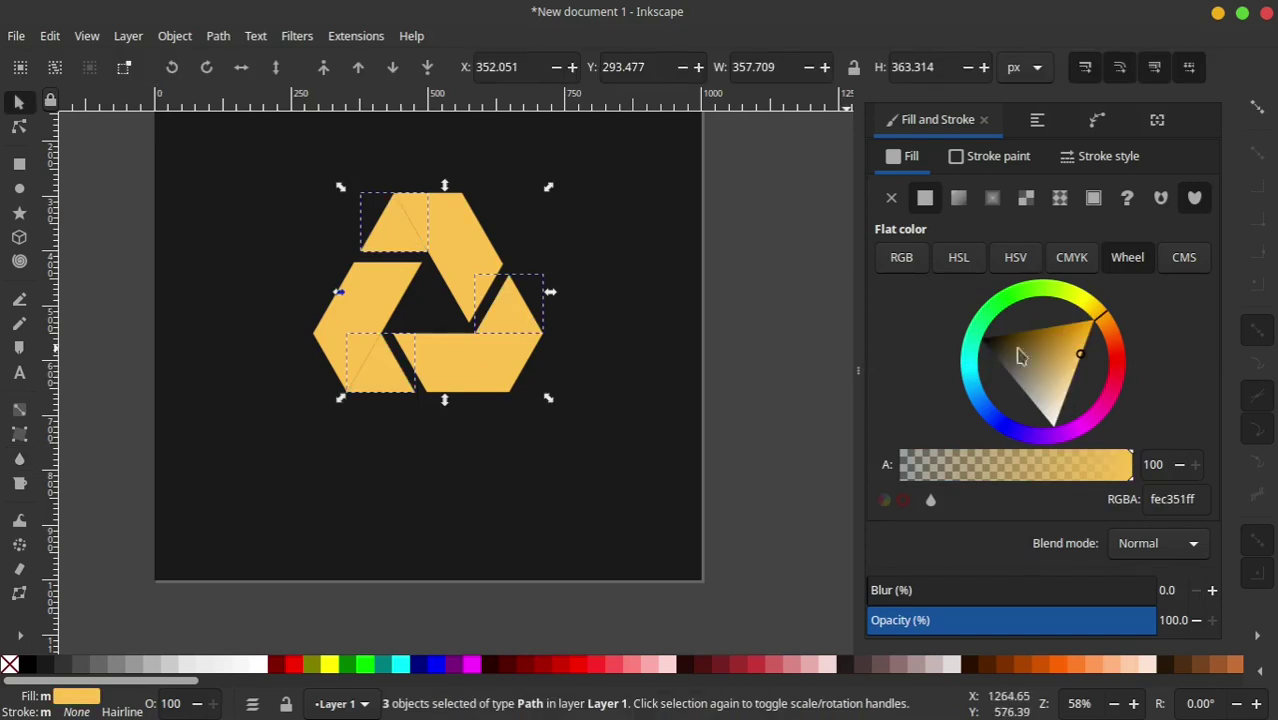
mouse_move(1081, 357)
left_mouse_down()
mouse_move(1076, 340)
mouse_move(1052, 338)
mouse_move(1046, 356)
mouse_move(1046, 340)
left_mouse_up()
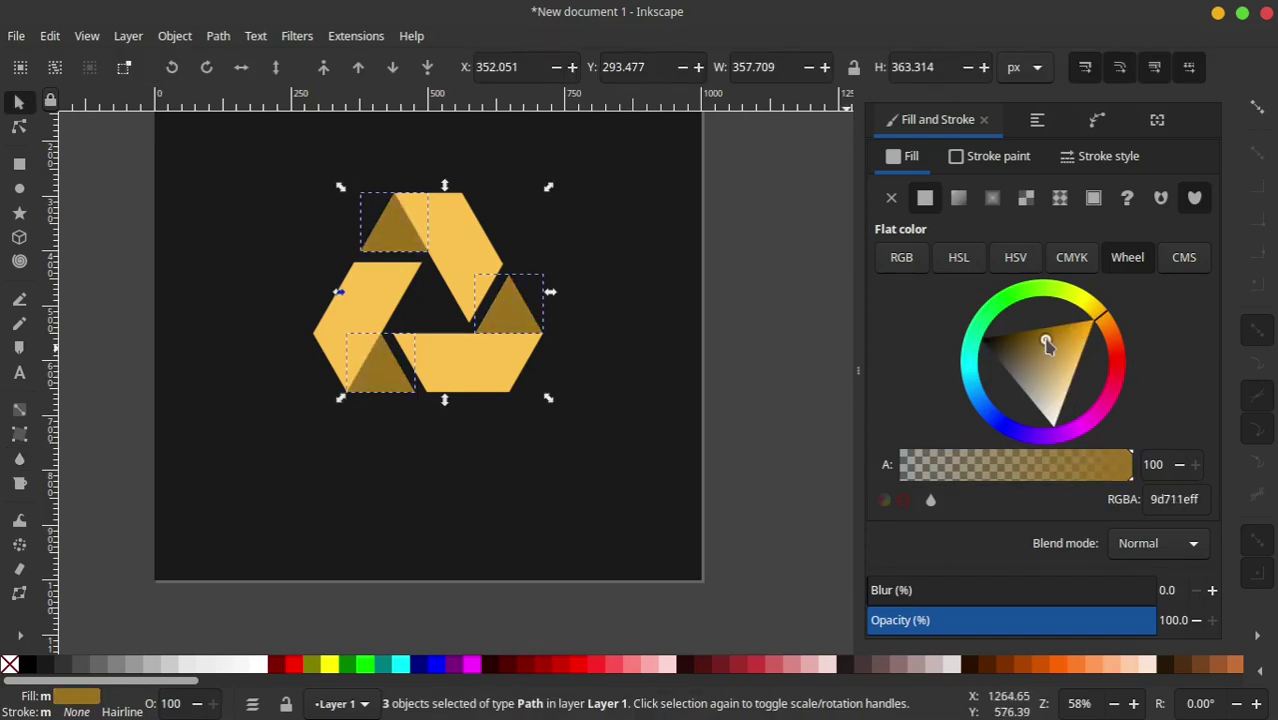
Rubber-band select all six gold logo shapes on the charcoal square
left_click(112, 170)
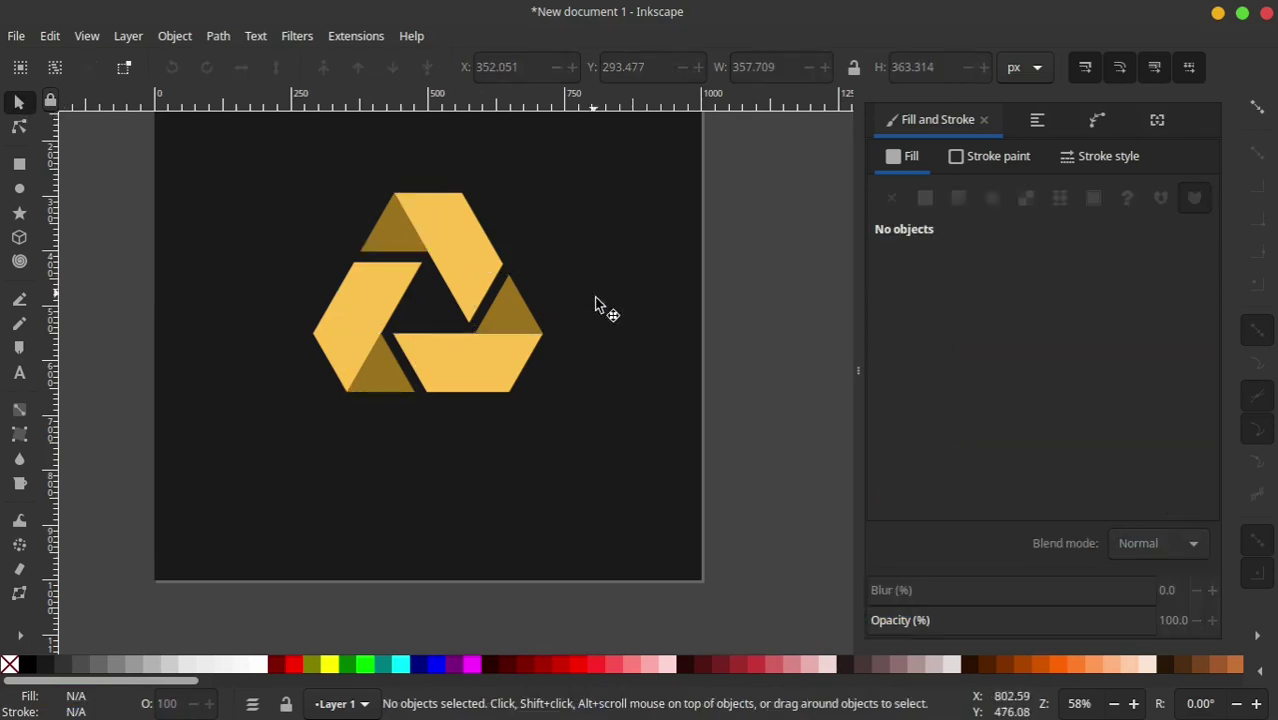
scroll(511, 298, "right", 2)
scroll(511, 298, "down", 3)
scroll(535, 385, "up", 2)
scroll(535, 385, "left", 2)
scroll(542, 390, "up", 1)
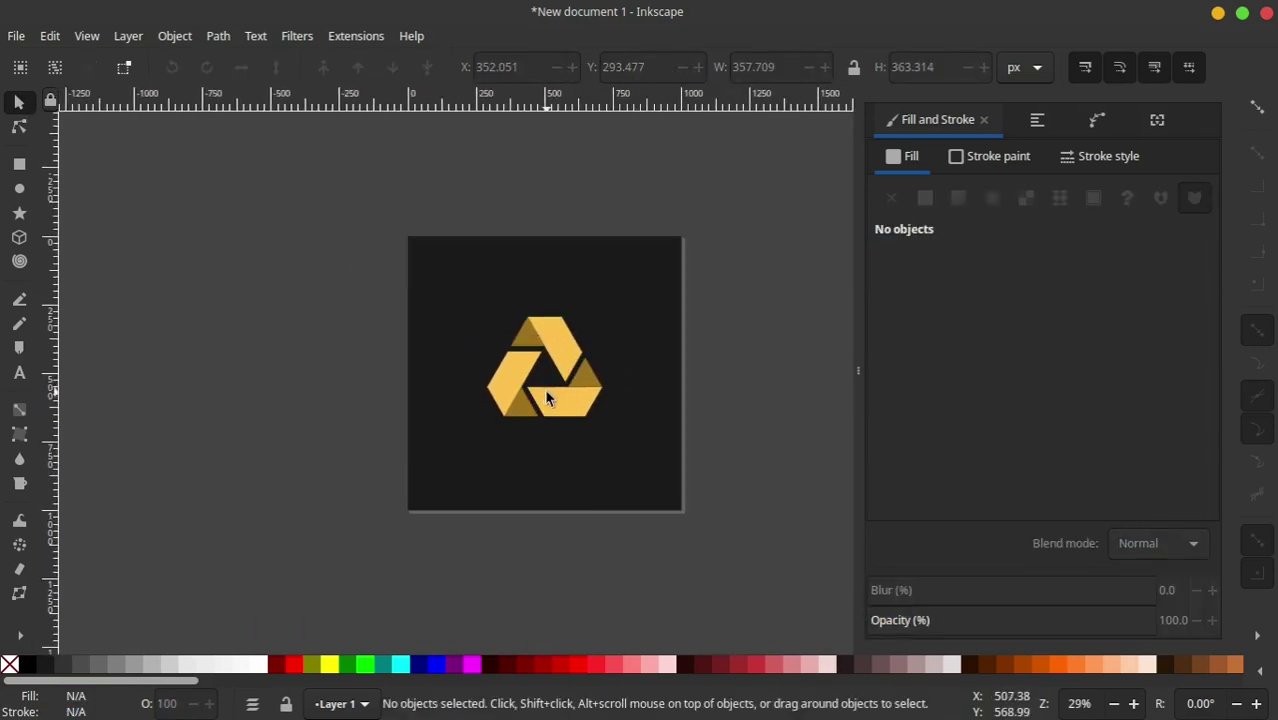
scroll(544, 388, "up", 1)
scroll(554, 377, "right", 2)
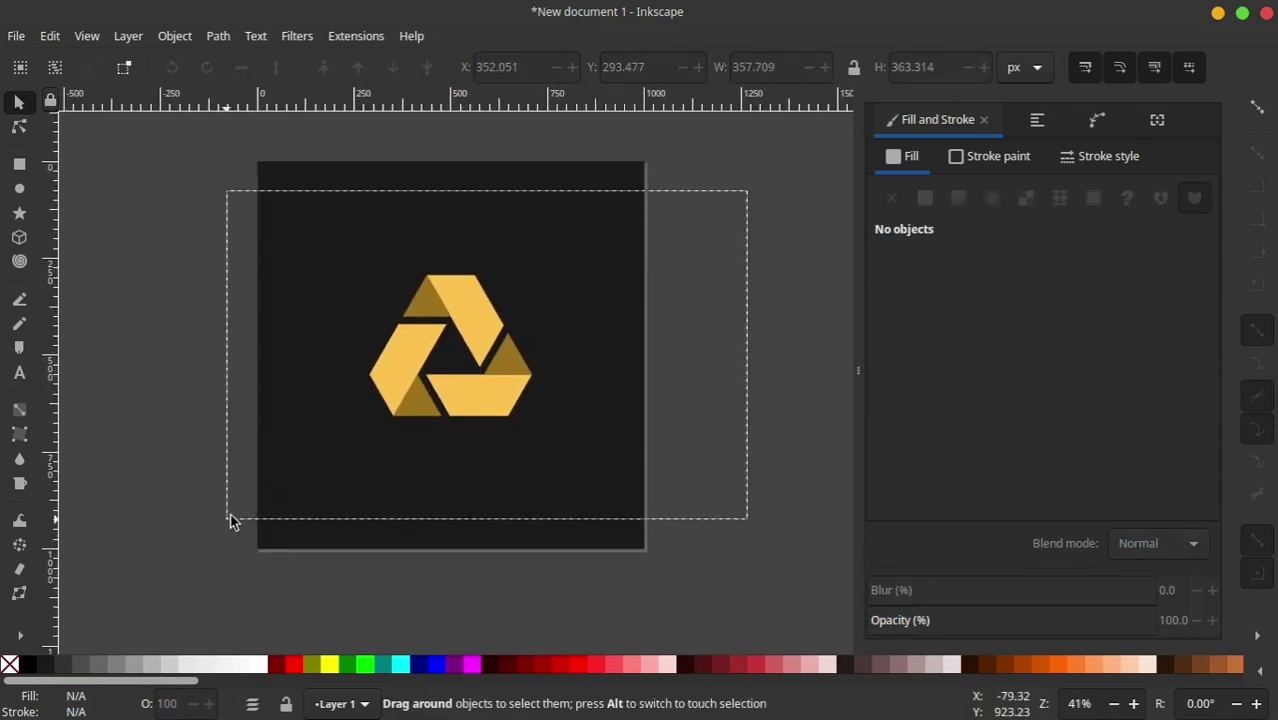
left_click_drag(710, 219, 231, 519)
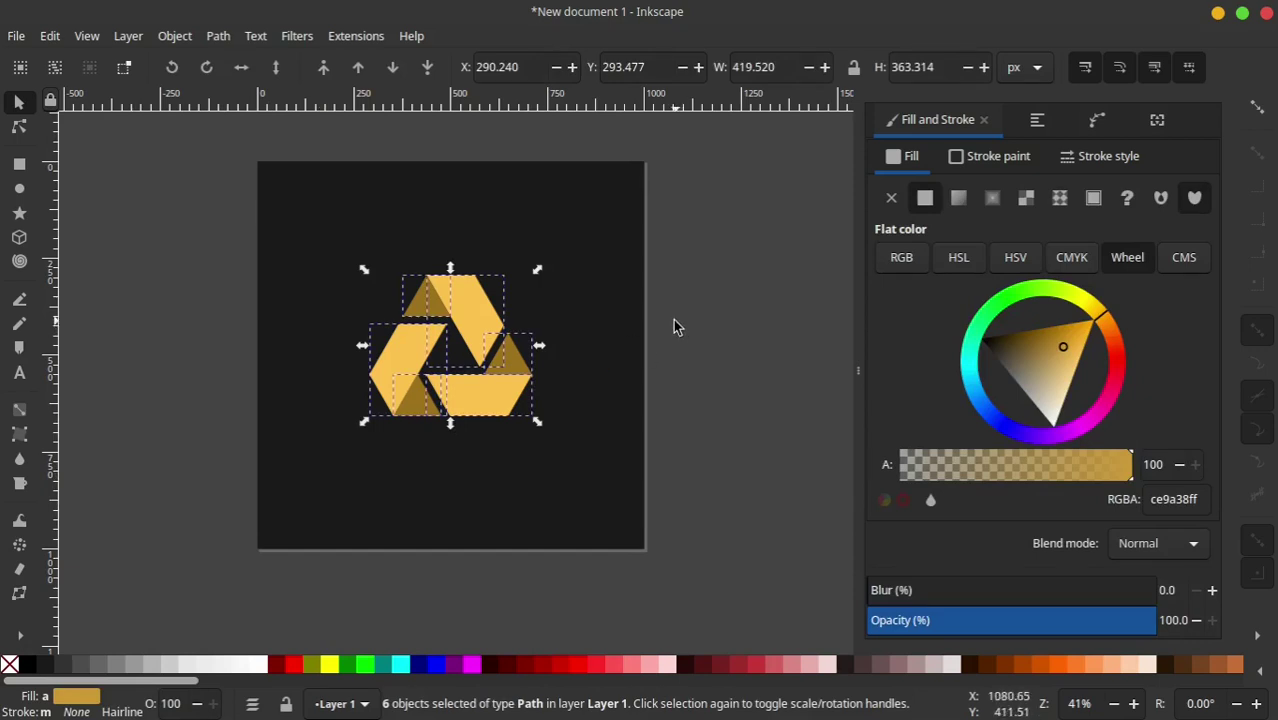
Combine the six selected shapes into a single group and leave nothing selected
left_click(210, 38)
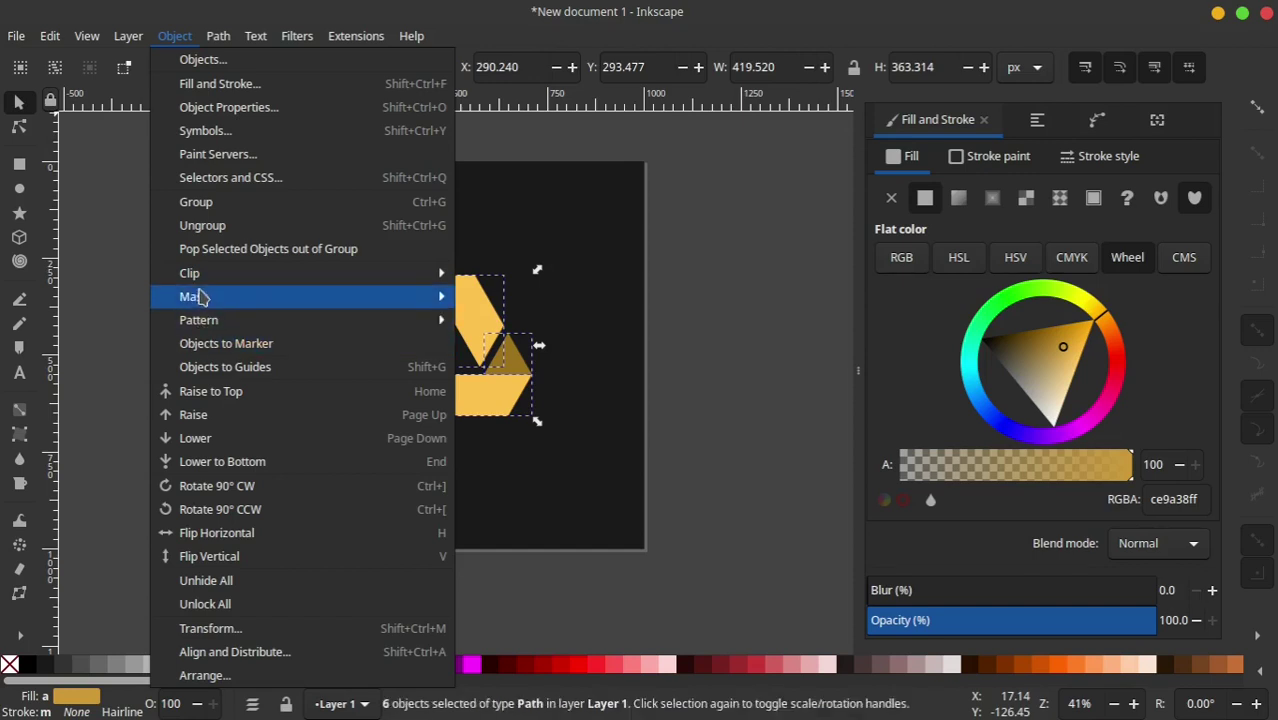
left_click(200, 201)
left_click(846, 303)
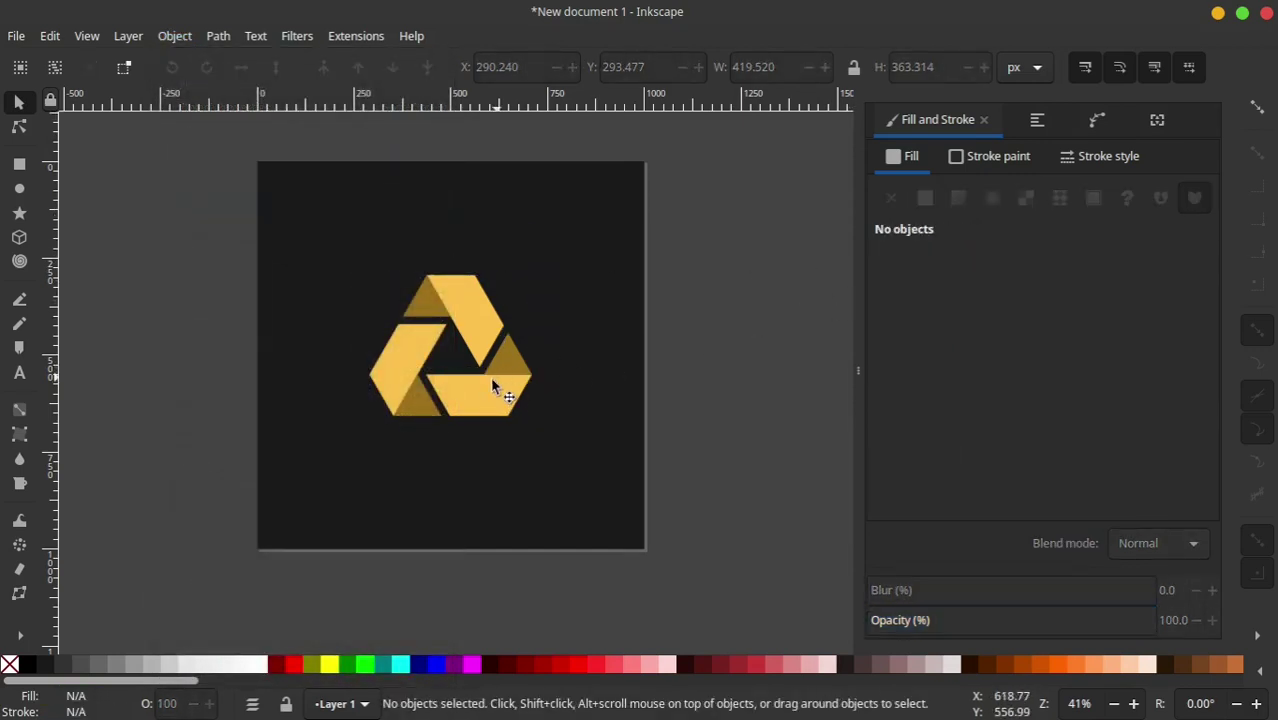
left_click(505, 390)
left_click(689, 307)
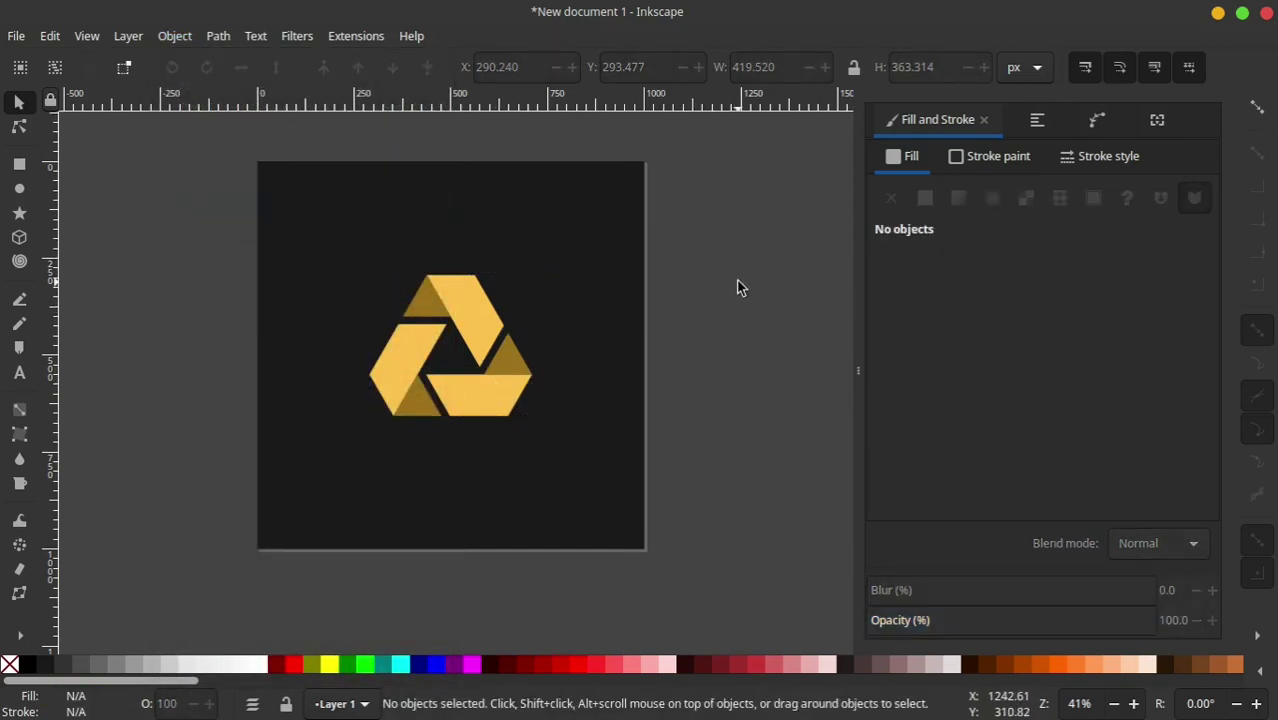